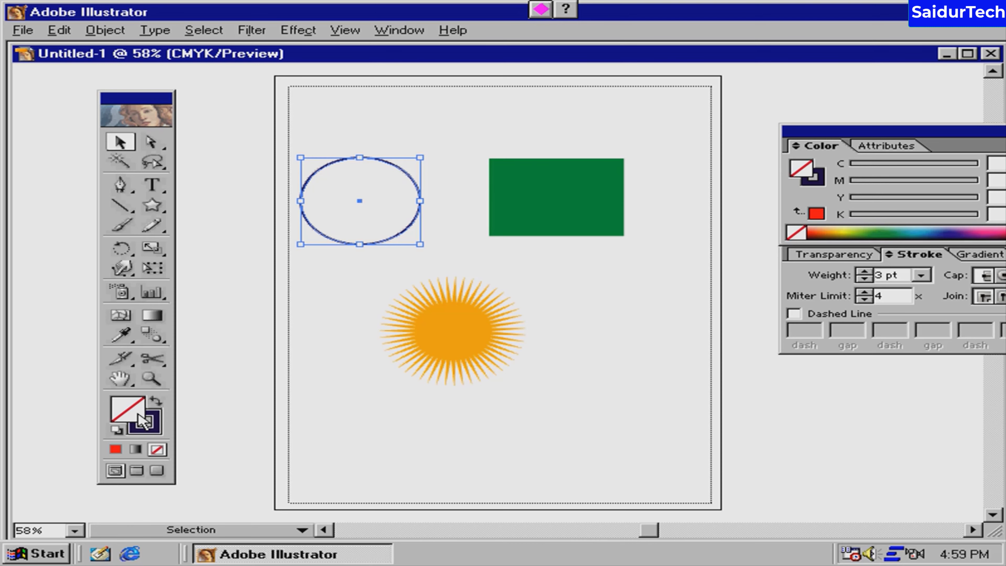
Step: Fill the selected ellipse with dark red at about H 0, S 100, B 70 using the Color Picker
{"action": "double_click", "coordinate": [142, 420]}
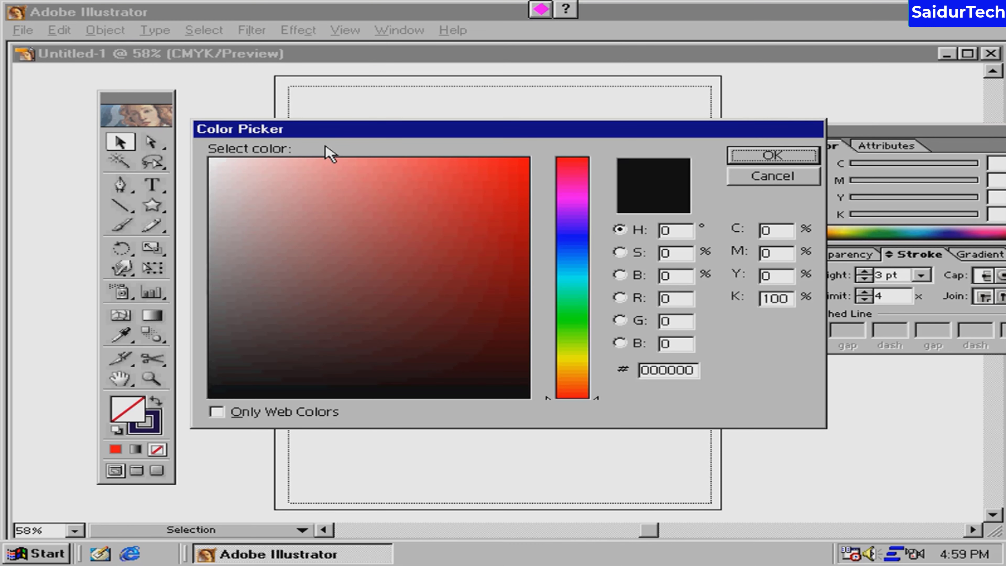
{"action": "left_click_drag", "start_coordinate": [328, 128], "coordinate": [421, 356]}
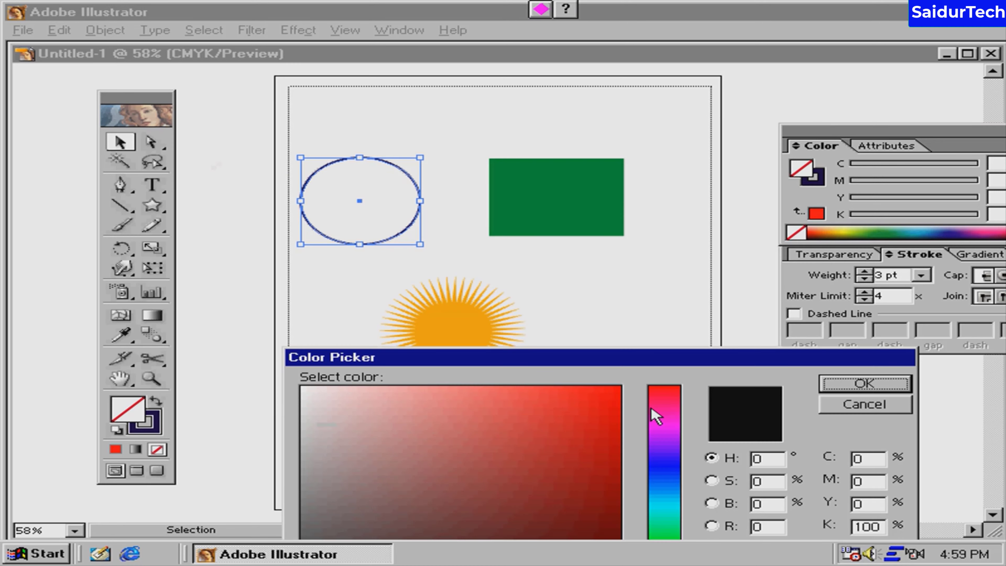
{"action": "left_click_drag", "start_coordinate": [605, 454], "coordinate": [642, 454]}
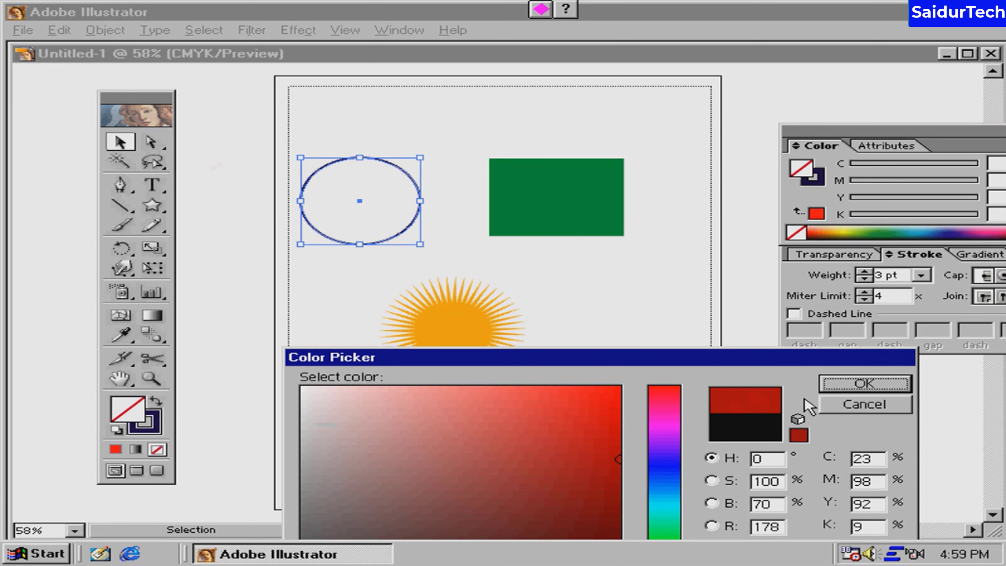
{"action": "left_click", "coordinate": [858, 384]}
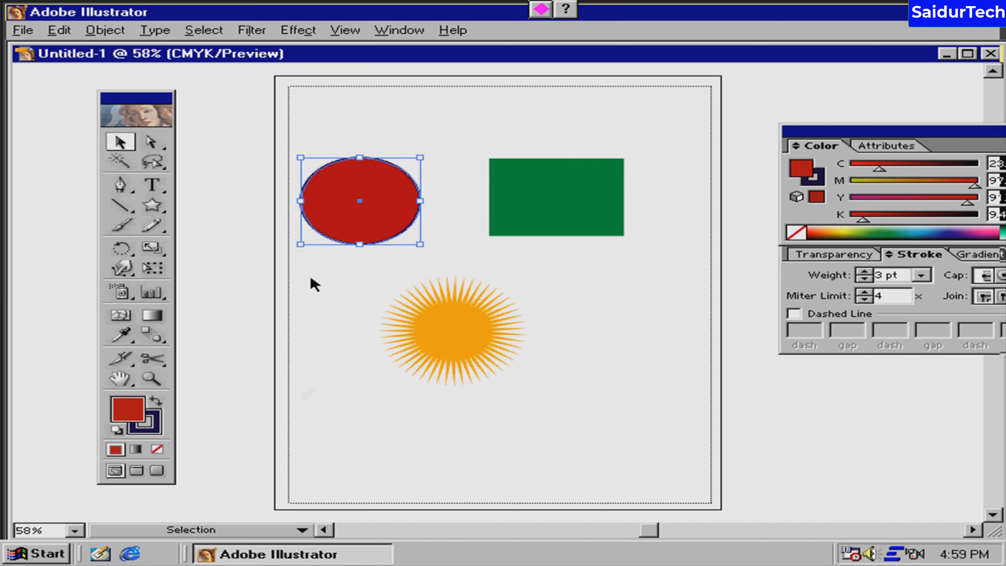
Step: Bring the Color and Stroke panel group fully into view, closing and reopening it
{"action": "mouse_move", "coordinate": [826, 131]}
{"action": "left_mouse_down"}
{"action": "mouse_move", "coordinate": [754, 150]}
{"action": "mouse_move", "coordinate": [788, 150]}
{"action": "mouse_move", "coordinate": [801, 172]}
{"action": "left_mouse_up"}
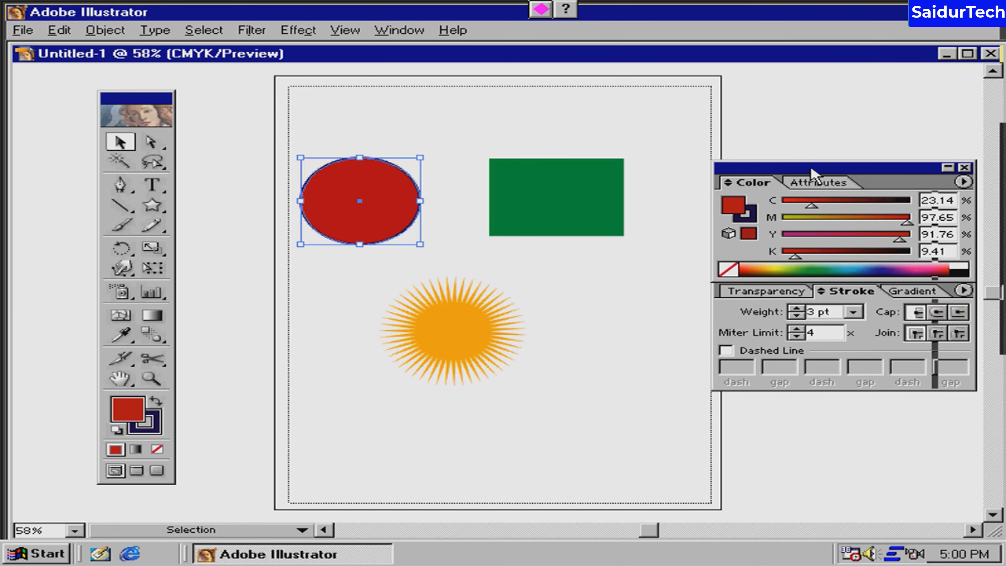
{"action": "left_click", "coordinate": [965, 167]}
{"action": "left_click", "coordinate": [394, 32]}
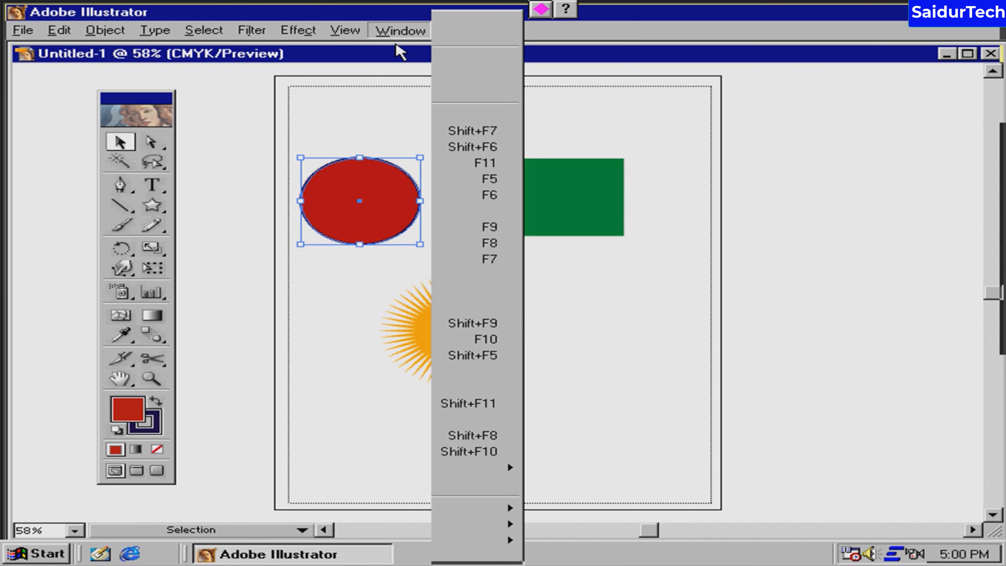
{"action": "left_click", "coordinate": [489, 197]}
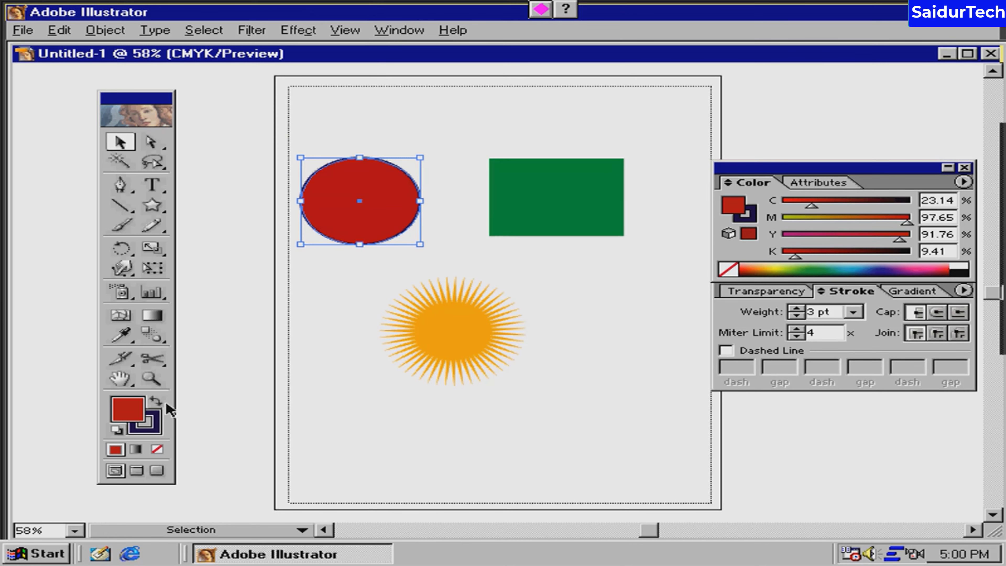
Step: Fill the ellipse with yellow from the color spectrum, about C 3, M 9, Y 92, K 0
{"action": "left_click", "coordinate": [772, 267]}
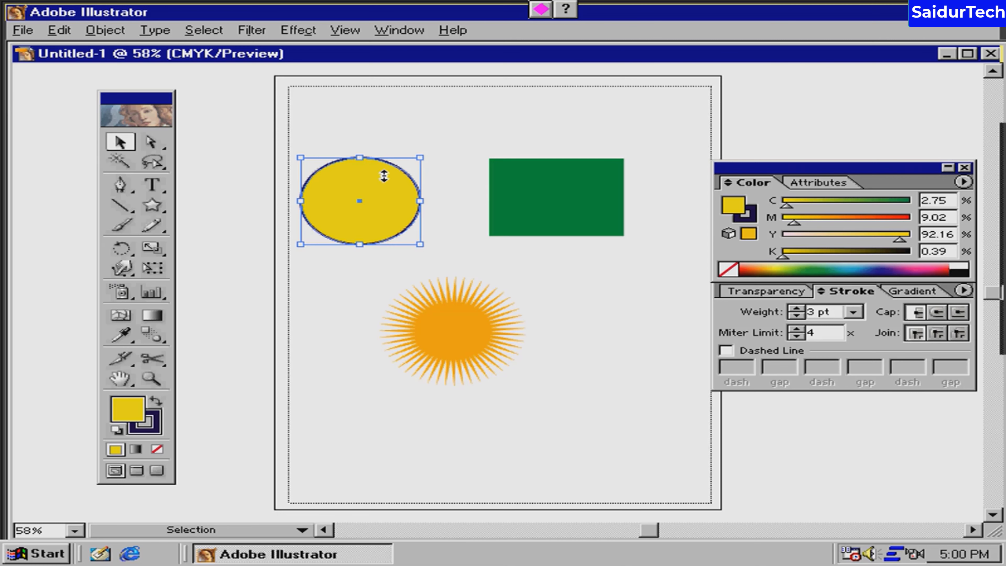
{"action": "key", "text": "ctrl+shift+b"}
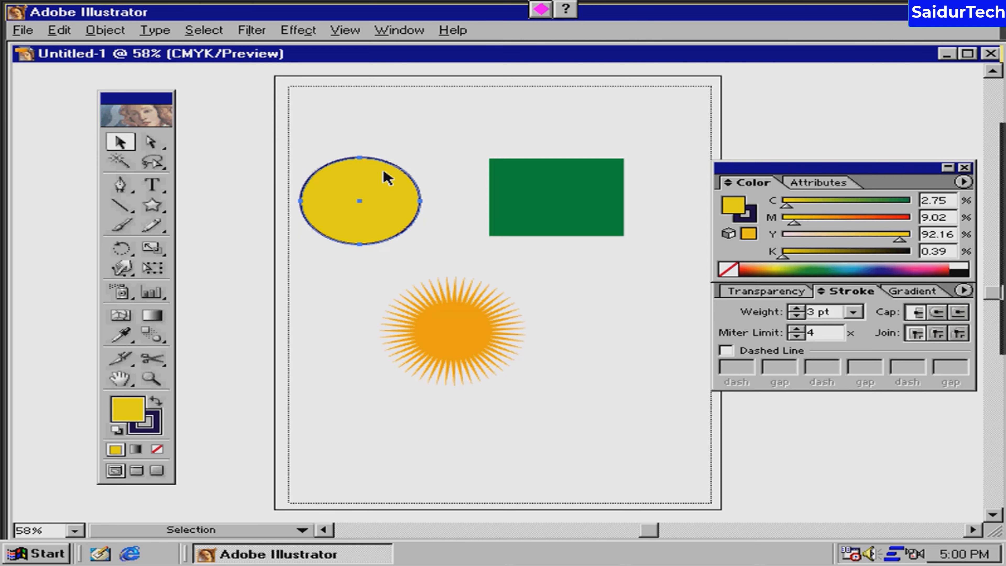
{"action": "key", "text": "ctrl+shift+b"}
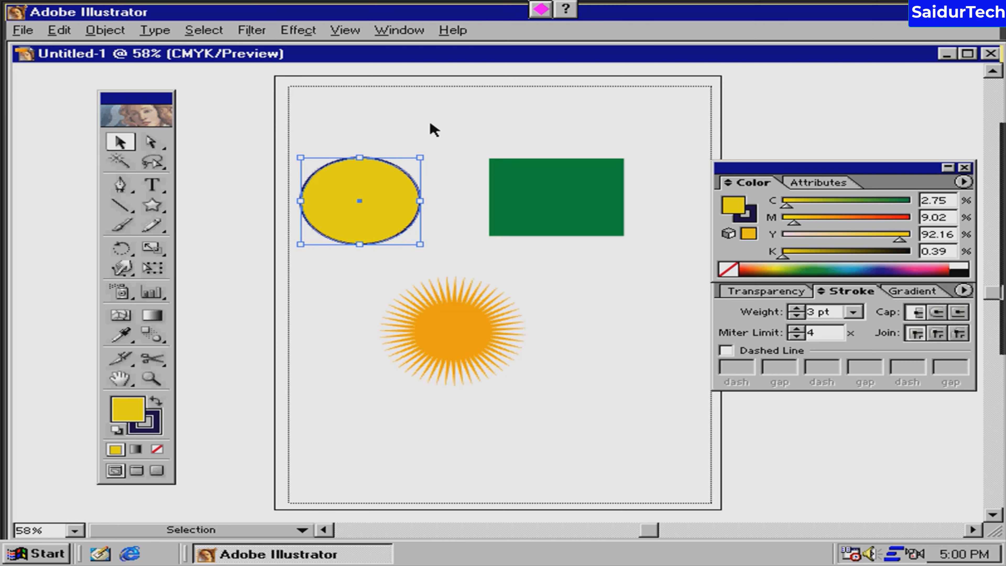
{"action": "left_click", "coordinate": [399, 158]}
{"action": "left_click", "coordinate": [393, 174]}
Step: Color the ellipse's stroke blue from the color spectrum, about C 96, M 86, Y 0, K 0, and deselect it
{"action": "left_click", "coordinate": [161, 420]}
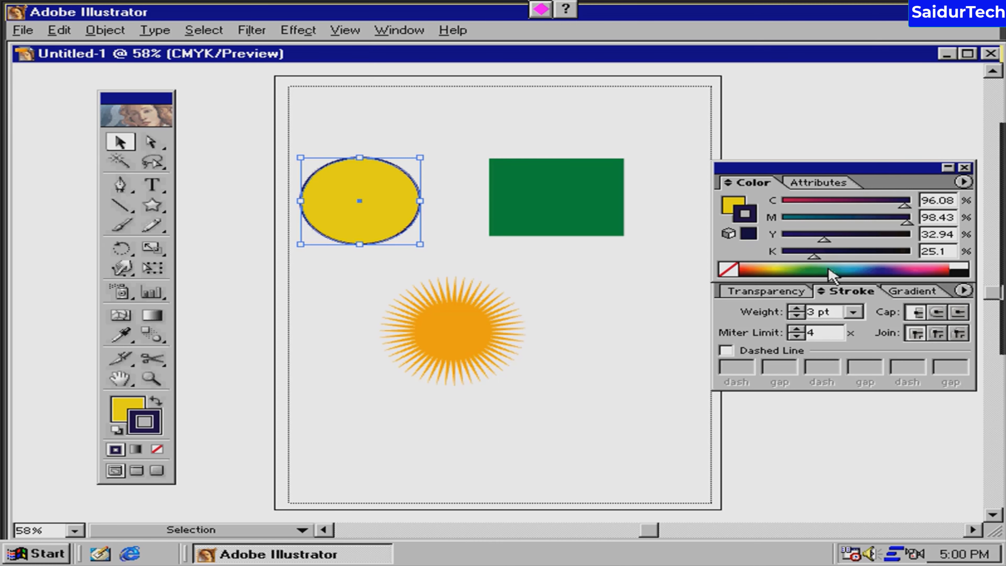
{"action": "left_click", "coordinate": [877, 269]}
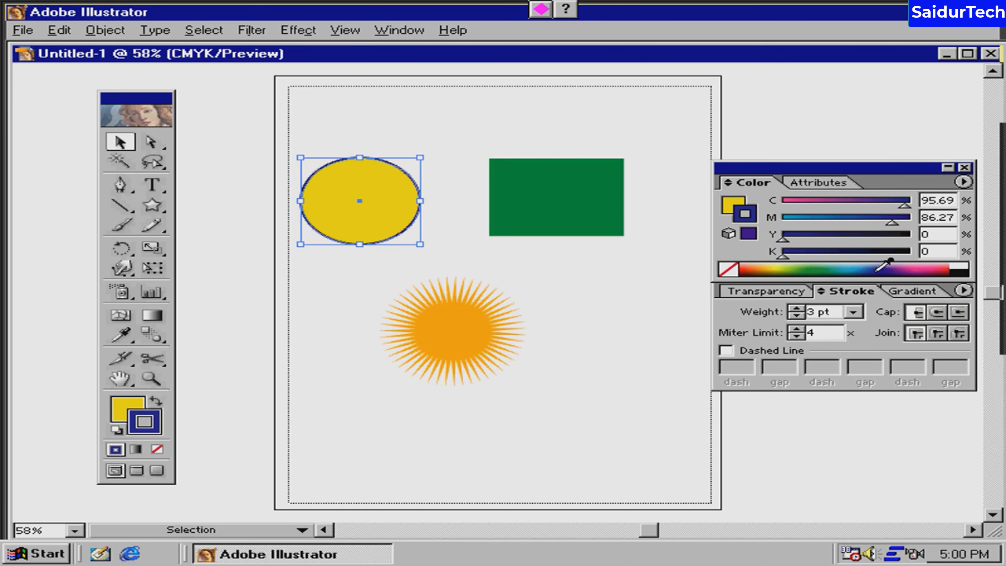
{"action": "left_click", "coordinate": [325, 142]}
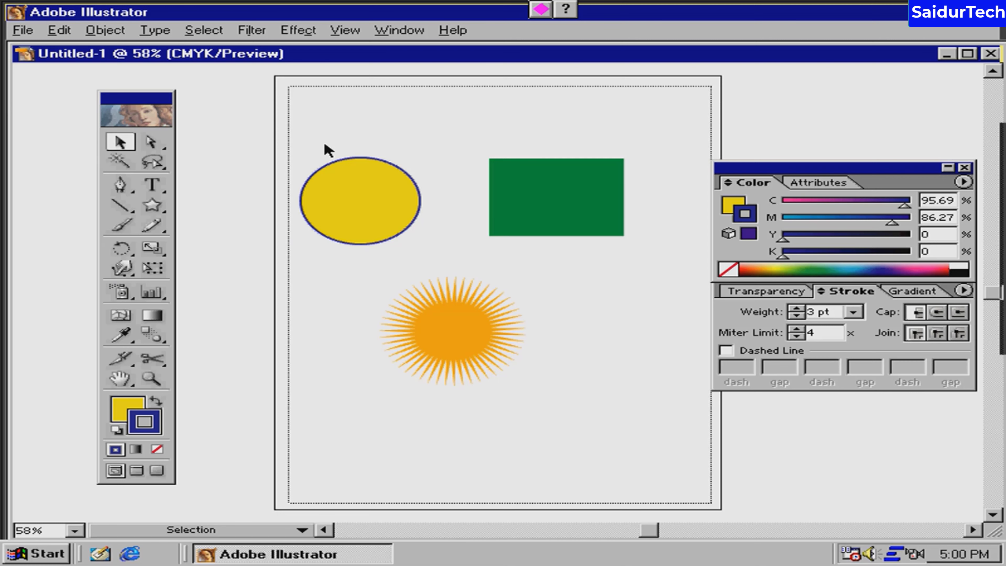
Step: Remove the stroke from the yellow ellipse and deselect it
{"action": "left_click", "coordinate": [339, 213]}
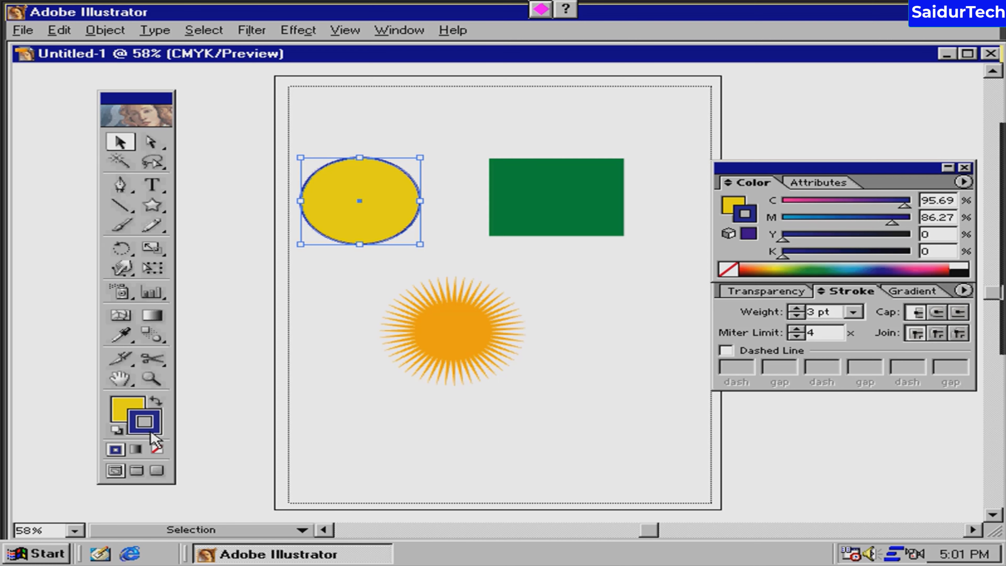
{"action": "left_click", "coordinate": [155, 451]}
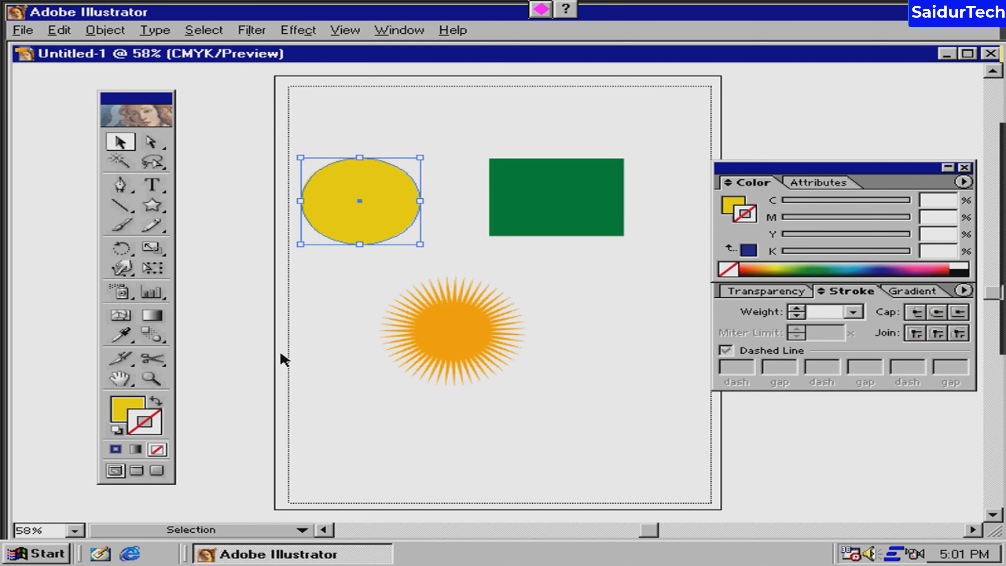
{"action": "left_click", "coordinate": [337, 285]}
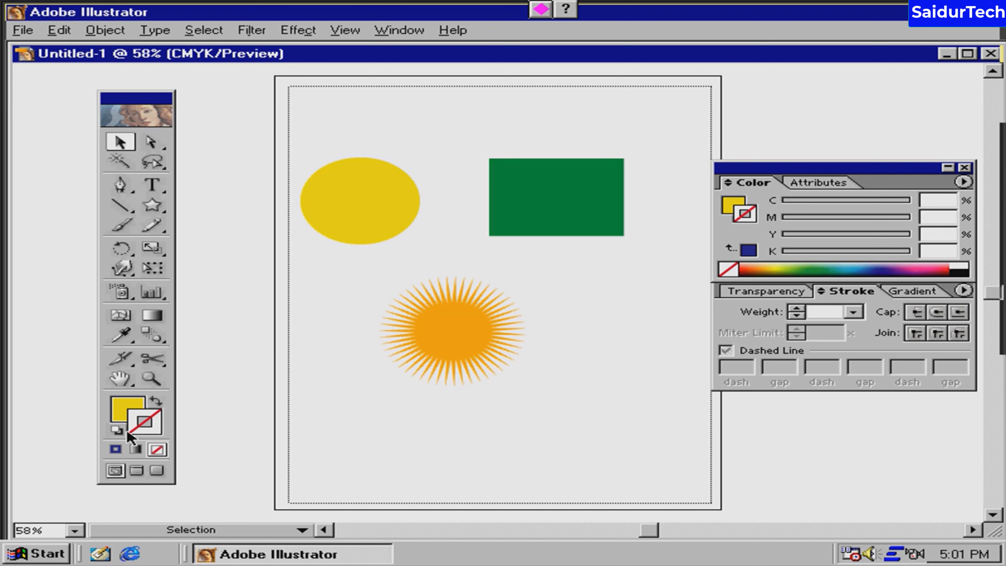
Step: Give the yellow ellipse a red stroke from the color spectrum, about C 27, M 93, Y 94, K 15, and deselect it
{"action": "left_click", "coordinate": [137, 406]}
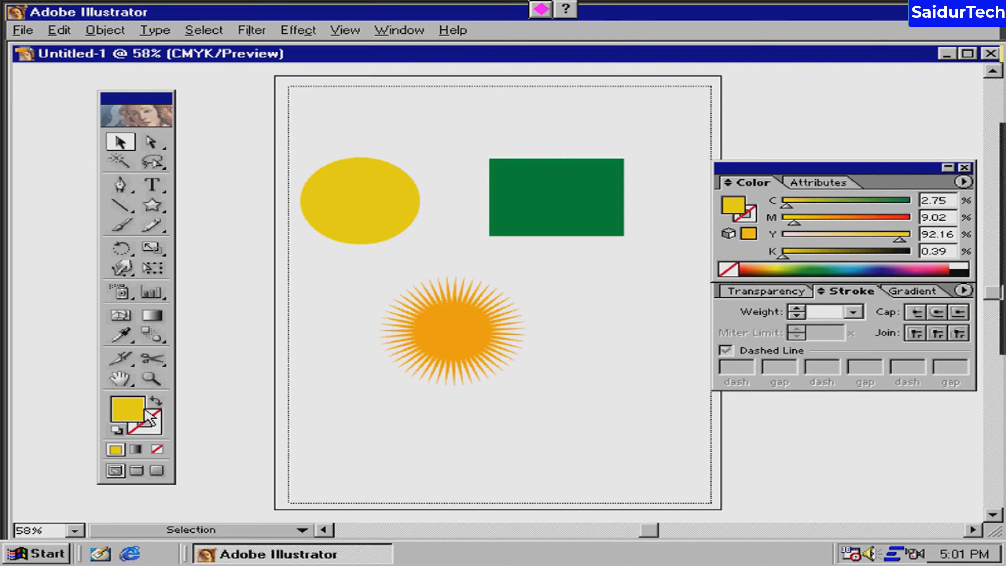
{"action": "left_click", "coordinate": [156, 417]}
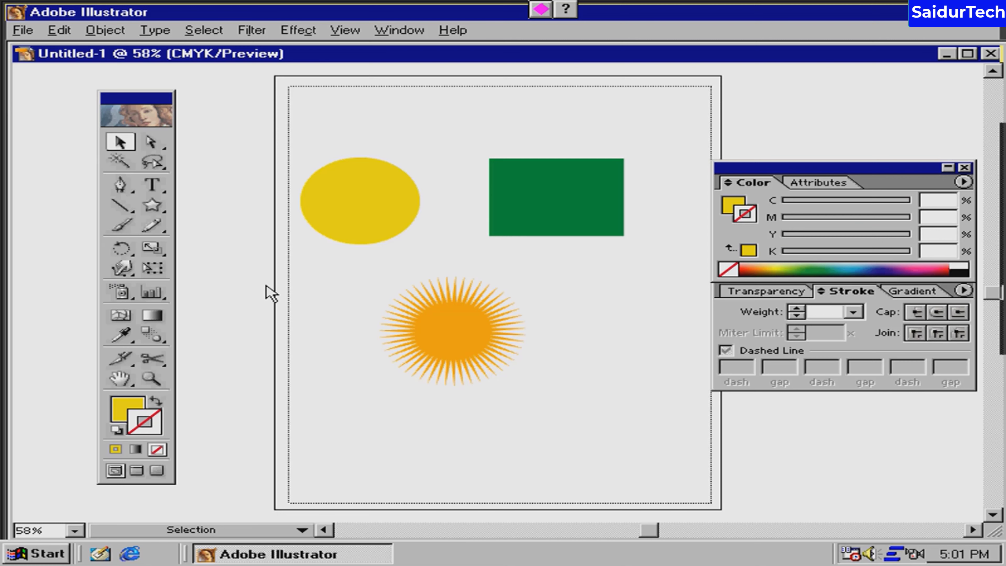
{"action": "left_click", "coordinate": [367, 204]}
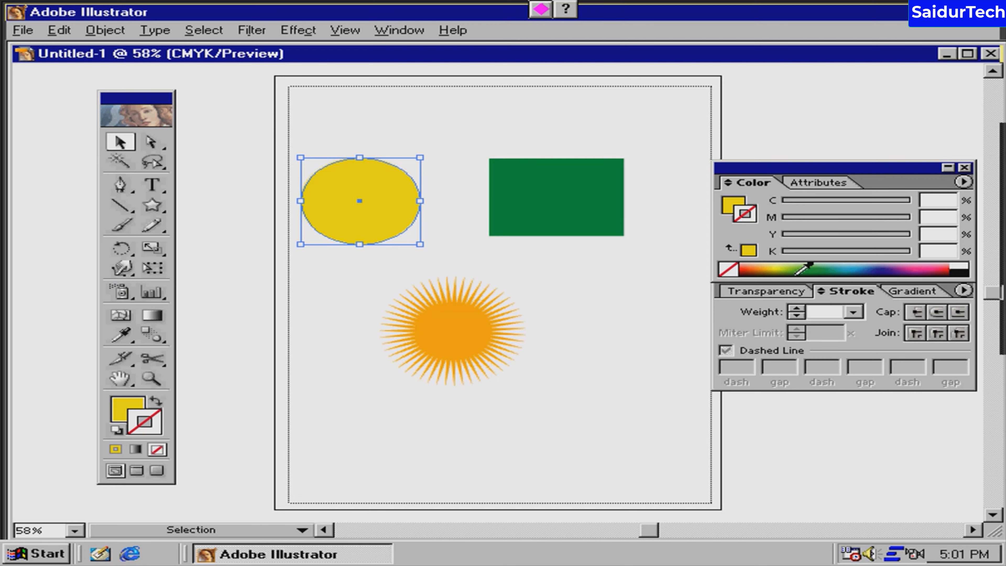
{"action": "left_click_drag", "start_coordinate": [751, 269], "coordinate": [745, 270]}
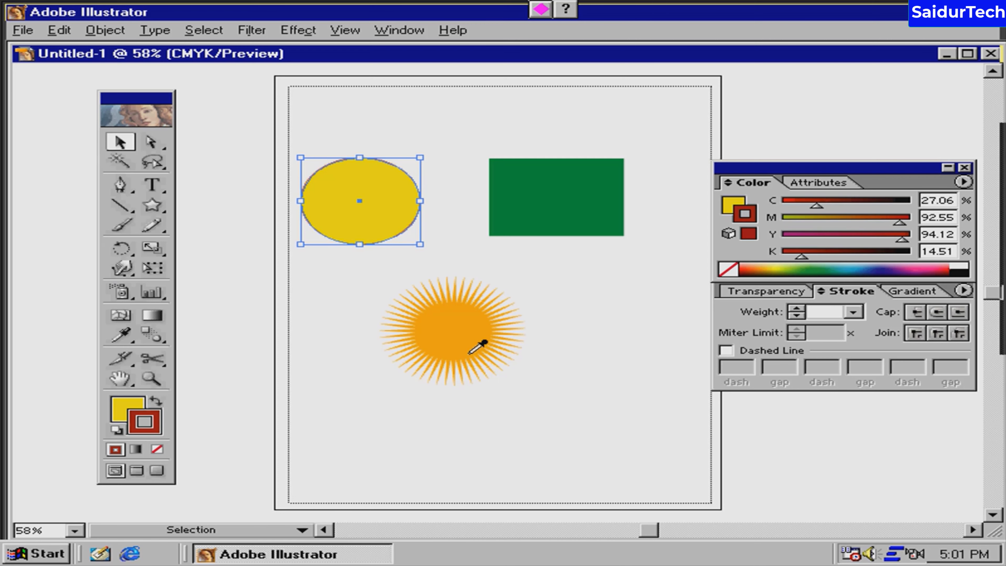
{"action": "left_click", "coordinate": [519, 414]}
{"action": "left_click", "coordinate": [403, 212]}
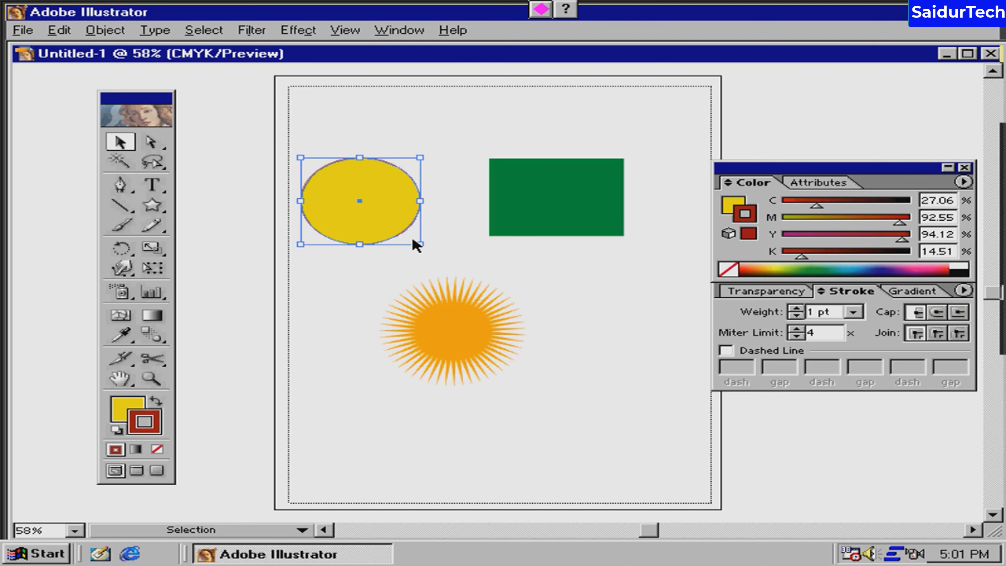
{"action": "left_click", "coordinate": [347, 283]}
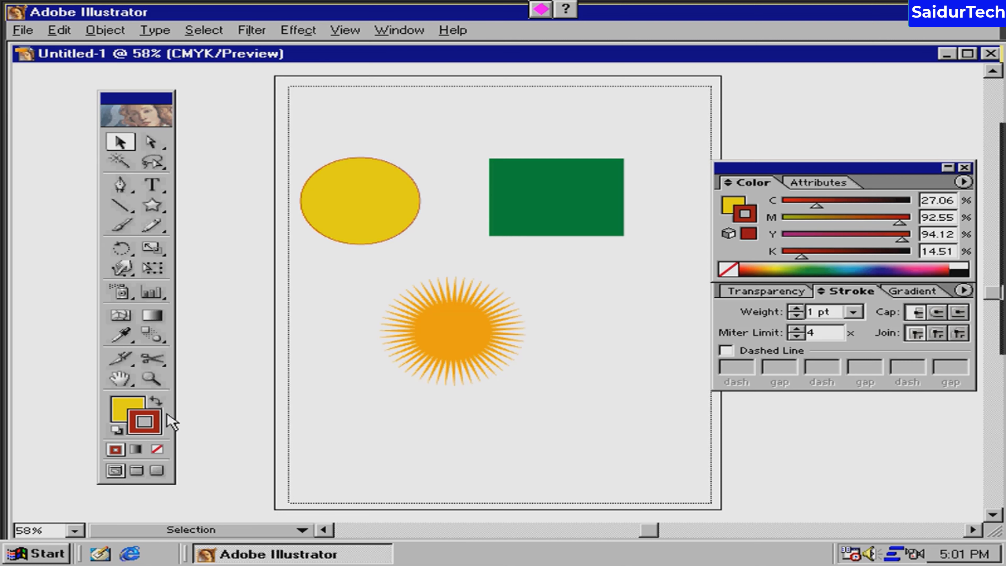
{"action": "left_click_drag", "start_coordinate": [350, 139], "coordinate": [345, 162]}
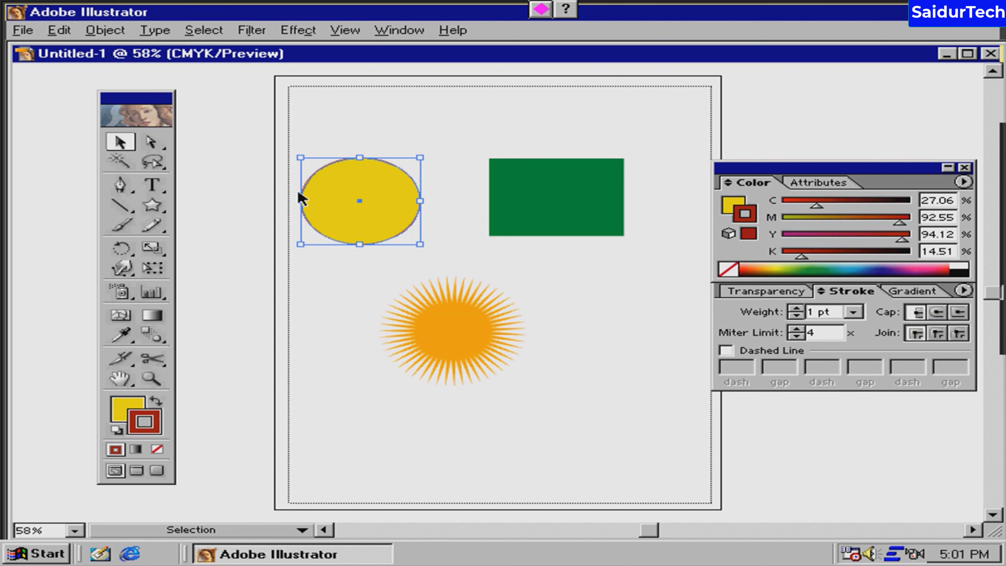
{"action": "left_click", "coordinate": [368, 164]}
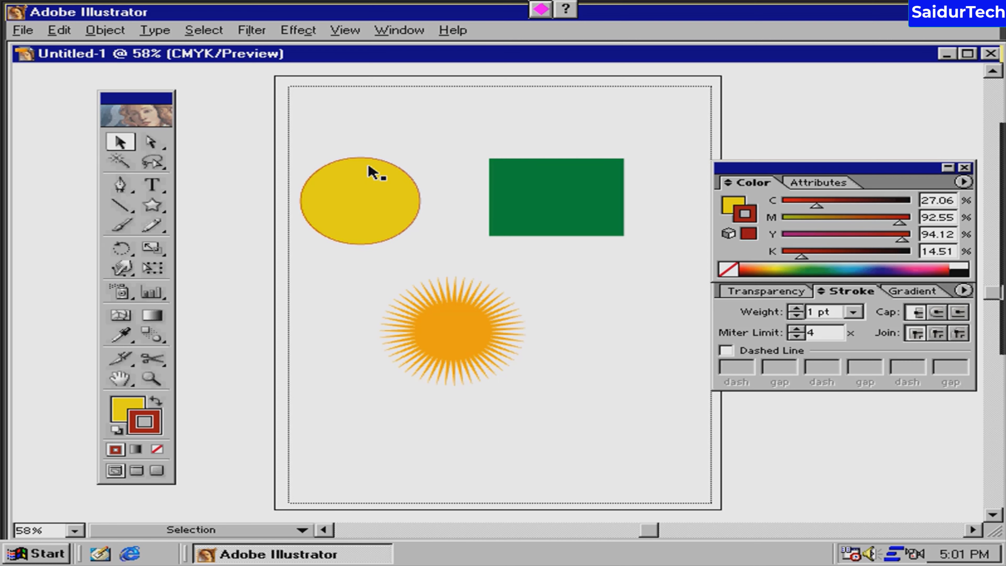
{"action": "left_click", "coordinate": [458, 151]}
Step: Move the Color and Stroke panel group slightly and set the ellipse's stroke weight to 100 pt
{"action": "left_click", "coordinate": [389, 179]}
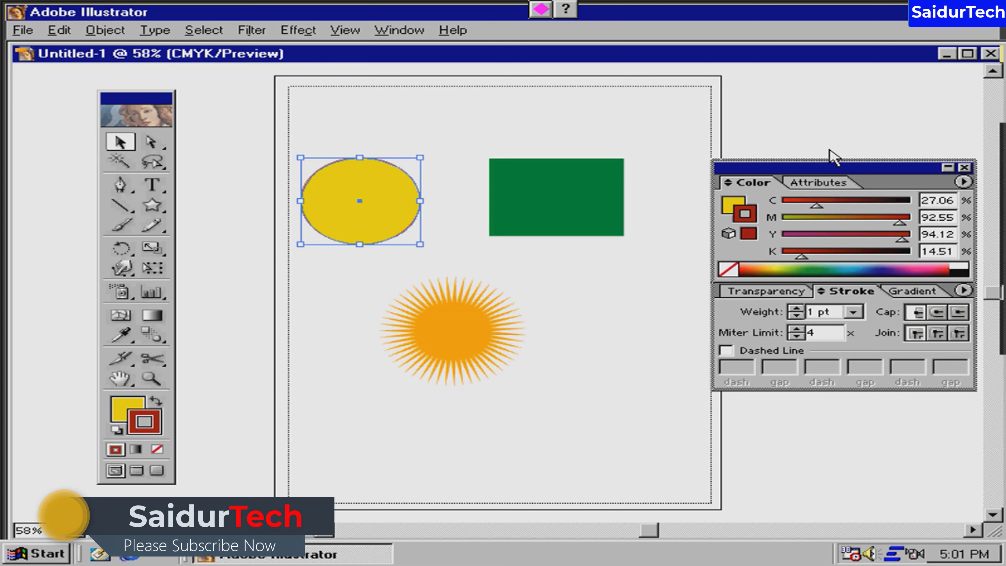
{"action": "left_click_drag", "start_coordinate": [855, 169], "coordinate": [828, 140]}
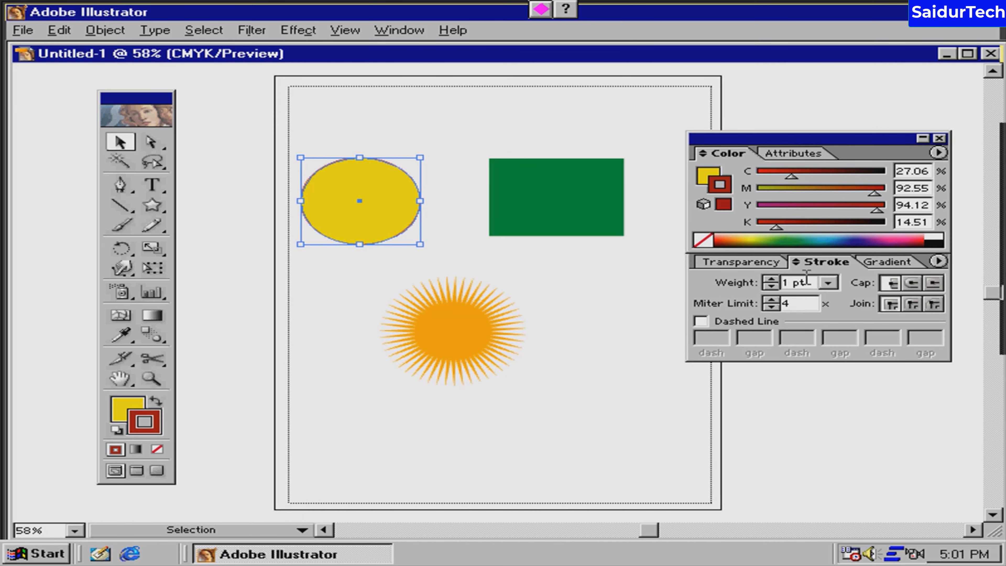
{"action": "left_click", "coordinate": [828, 282]}
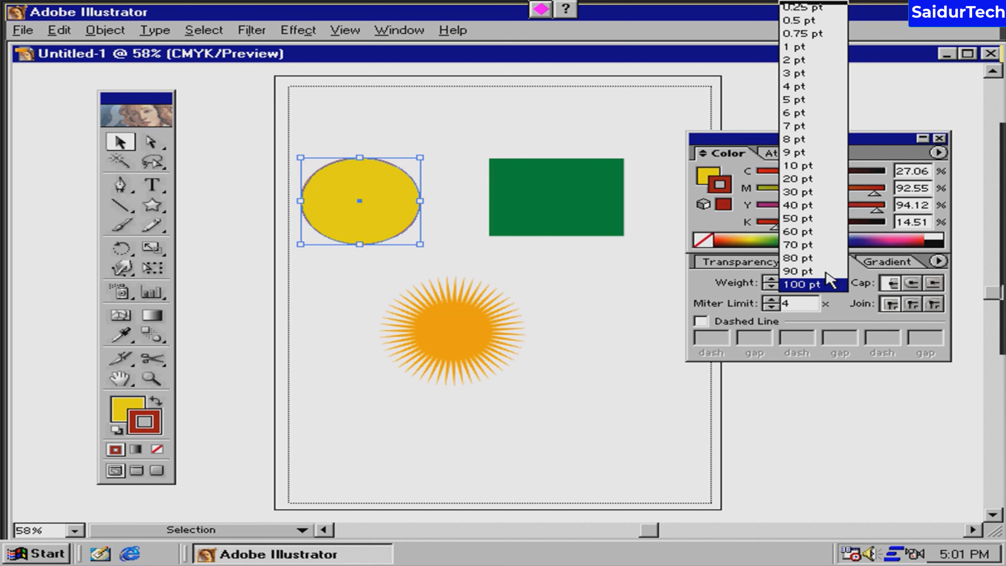
{"action": "key", "text": "Return"}
Step: Reduce the ellipse's stroke weight to 3 pt and deselect it
{"action": "left_click", "coordinate": [829, 284]}
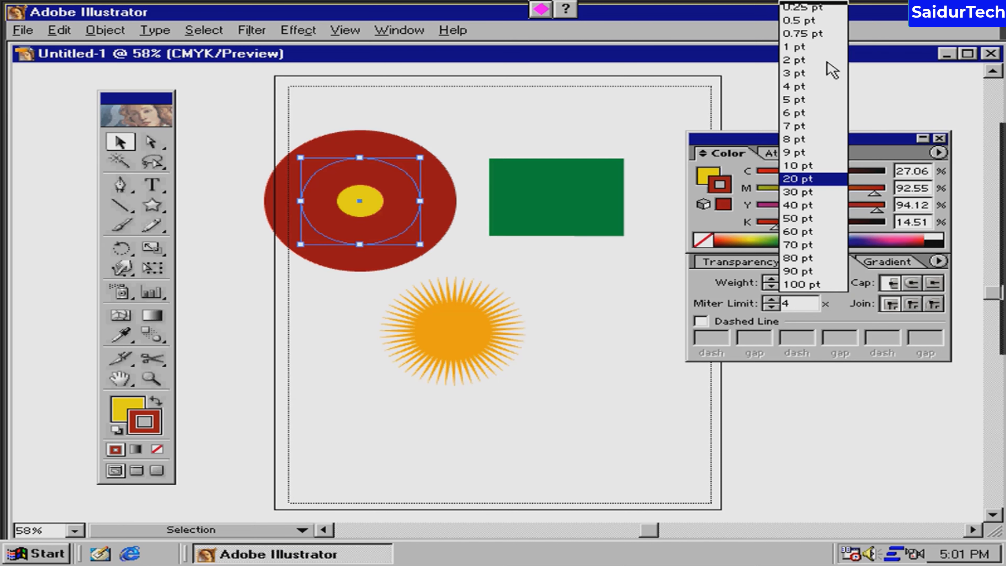
{"action": "left_click", "coordinate": [820, 72]}
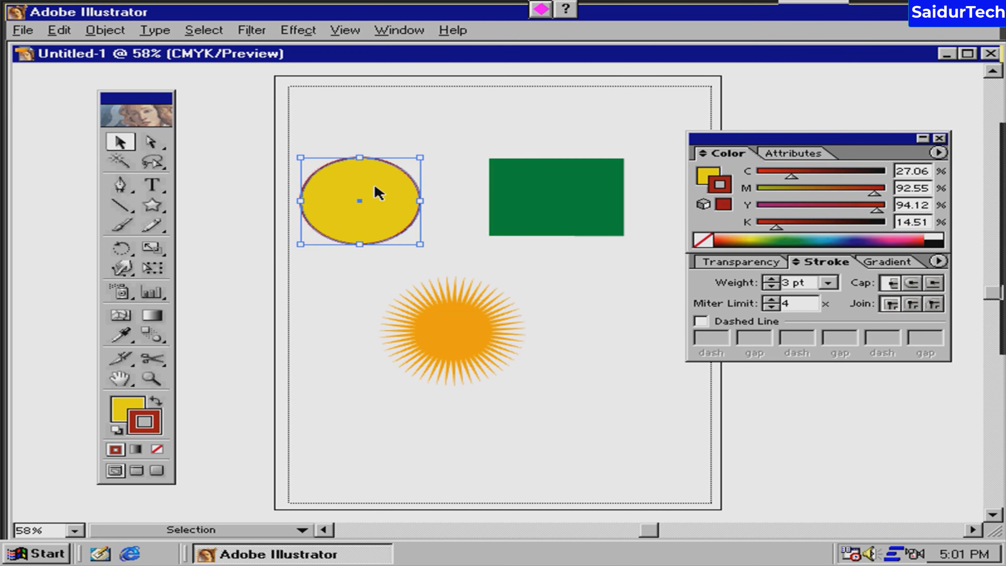
{"action": "key", "text": "ctrl+shift+a"}
Step: Set the yellow ellipse's red stroke weight to 8 pt and deselect it
{"action": "left_click", "coordinate": [390, 182]}
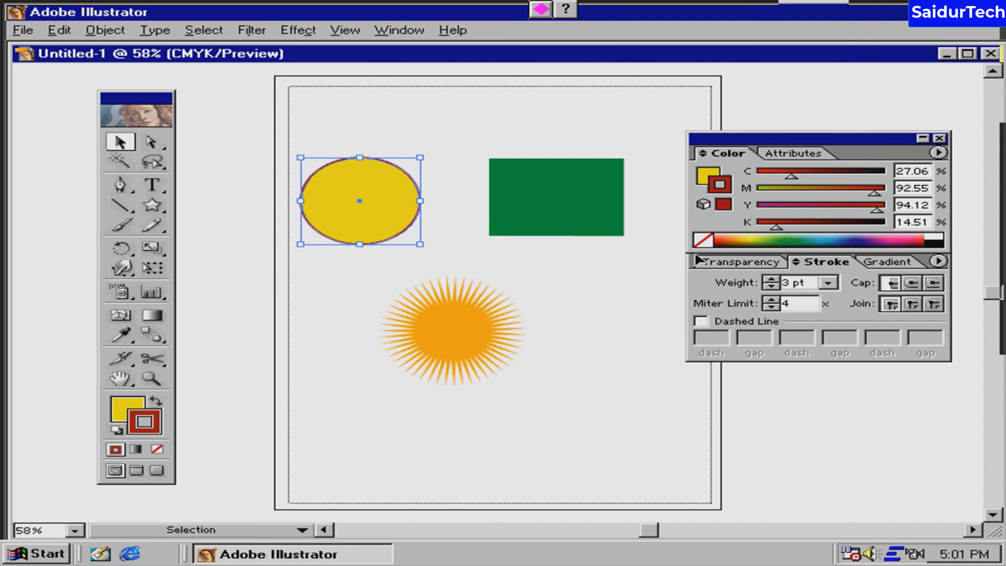
{"action": "left_click", "coordinate": [827, 283]}
{"action": "left_click", "coordinate": [788, 140]}
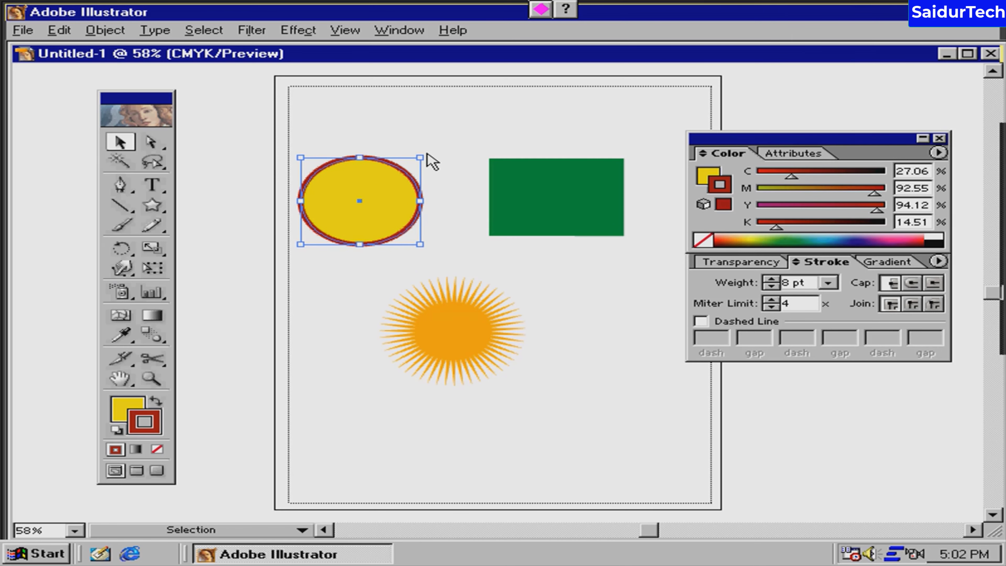
{"action": "left_click", "coordinate": [438, 184]}
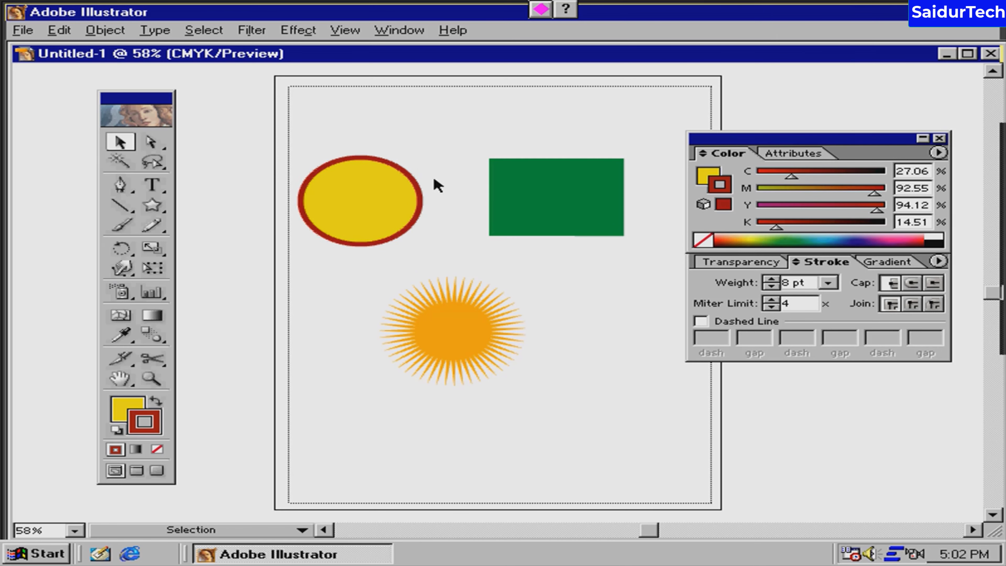
Step: Set the yellow ellipse's red stroke weight to 100 pt, reduce it to 4 pt, and deselect the ellipse
{"action": "left_click", "coordinate": [340, 220]}
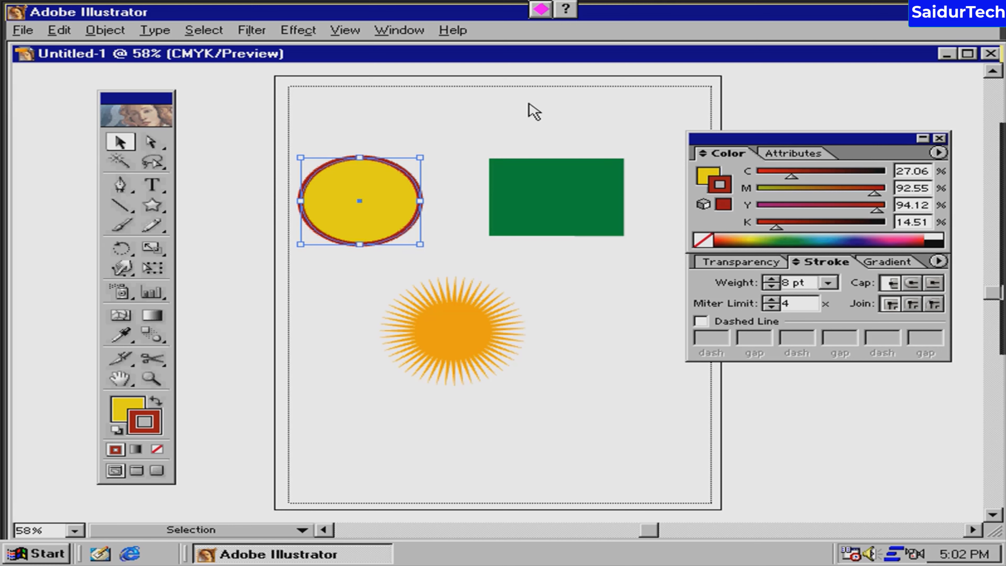
{"action": "left_click", "coordinate": [828, 283]}
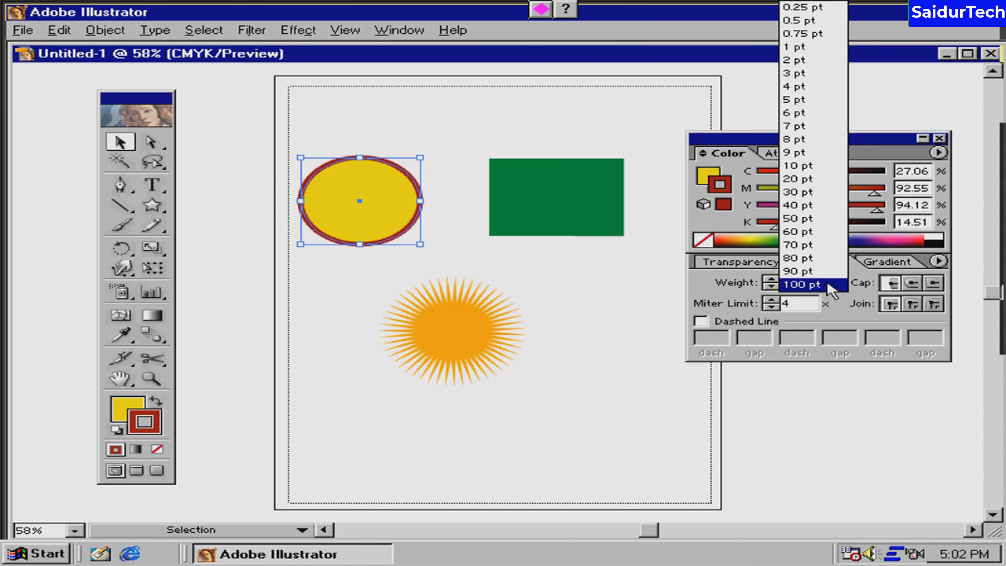
{"action": "left_click", "coordinate": [830, 284]}
{"action": "left_click", "coordinate": [827, 282]}
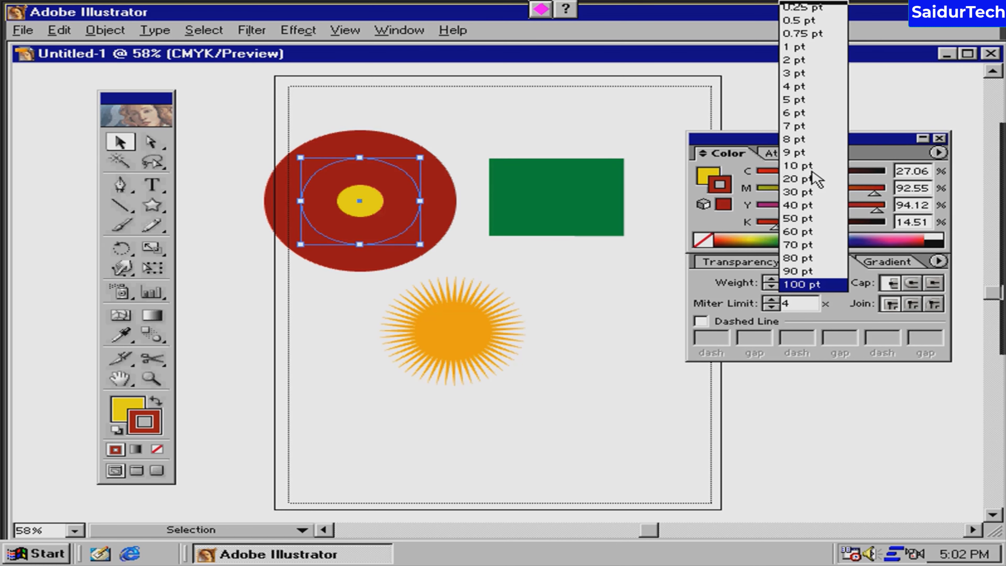
{"action": "left_click", "coordinate": [804, 86]}
{"action": "left_click", "coordinate": [574, 309]}
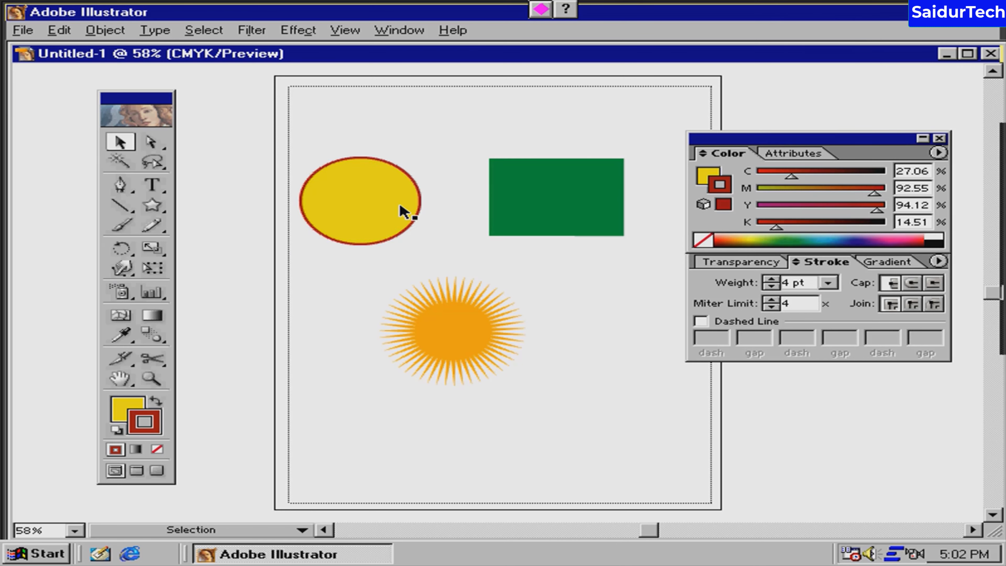
Step: Change the green rectangle's fill to orange-red from the color spectrum, about C 11, M 84, Y 96, K 2
{"action": "left_click", "coordinate": [545, 184]}
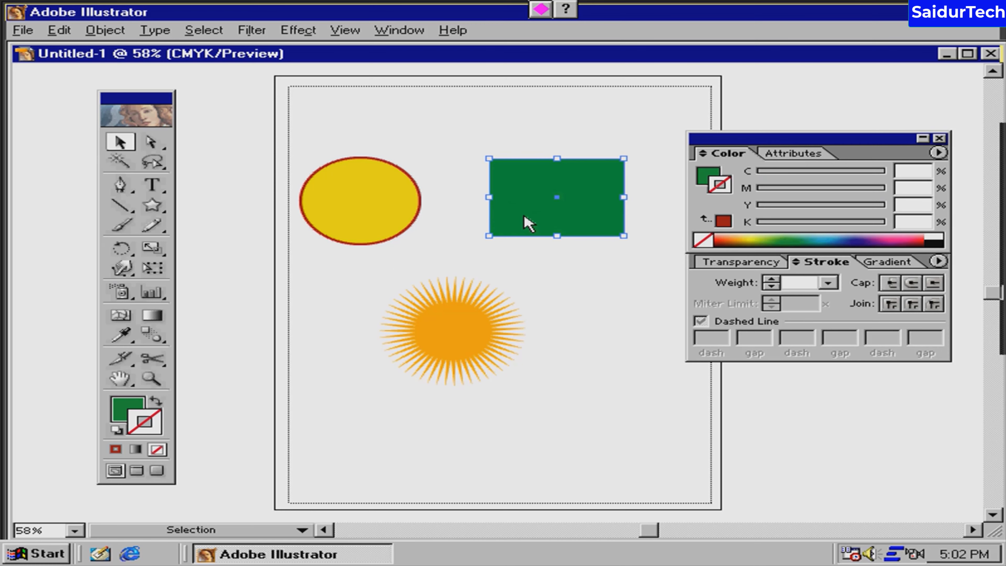
{"action": "left_click", "coordinate": [126, 408]}
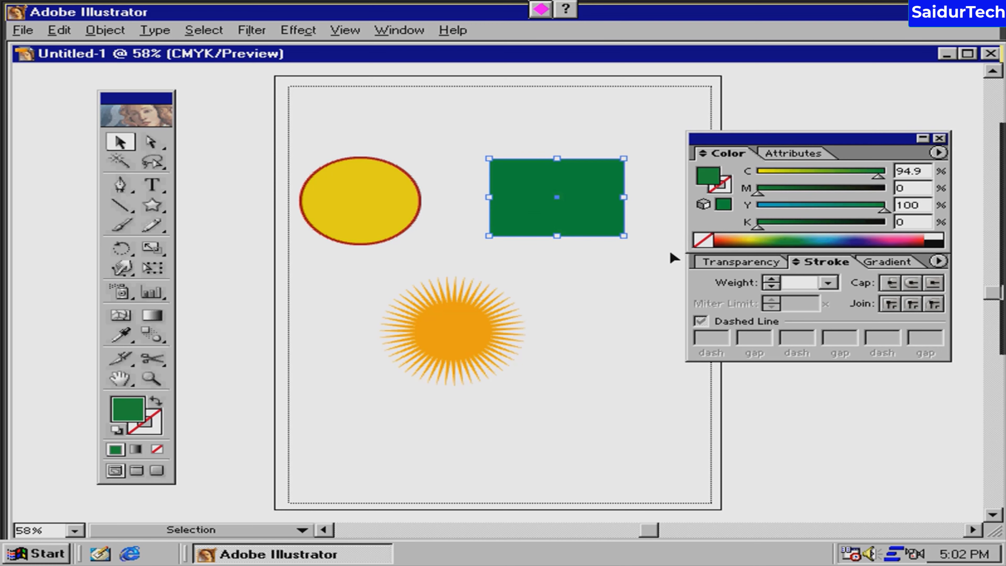
{"action": "left_click", "coordinate": [722, 240]}
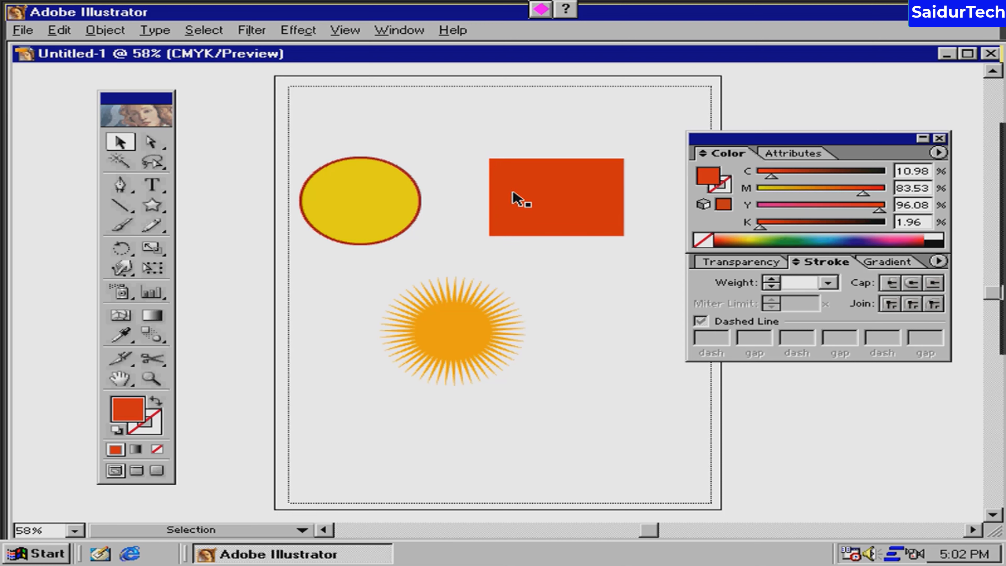
Step: Give the rectangle a 4 pt yellow-orange stroke, about C 3, M 24, Y 88, K 0, and deselect it
{"action": "left_click", "coordinate": [156, 423]}
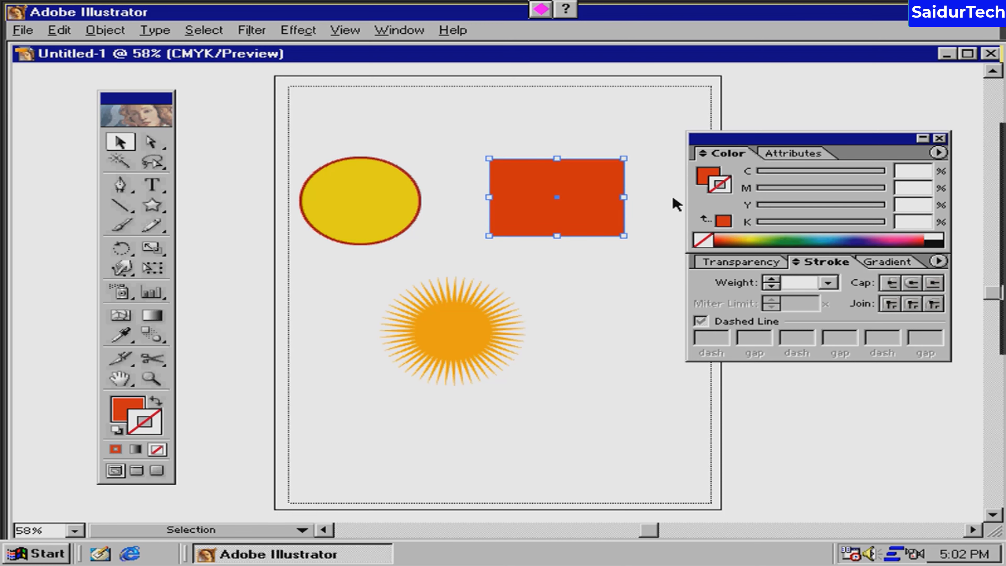
{"action": "left_click_drag", "start_coordinate": [748, 237], "coordinate": [752, 238]}
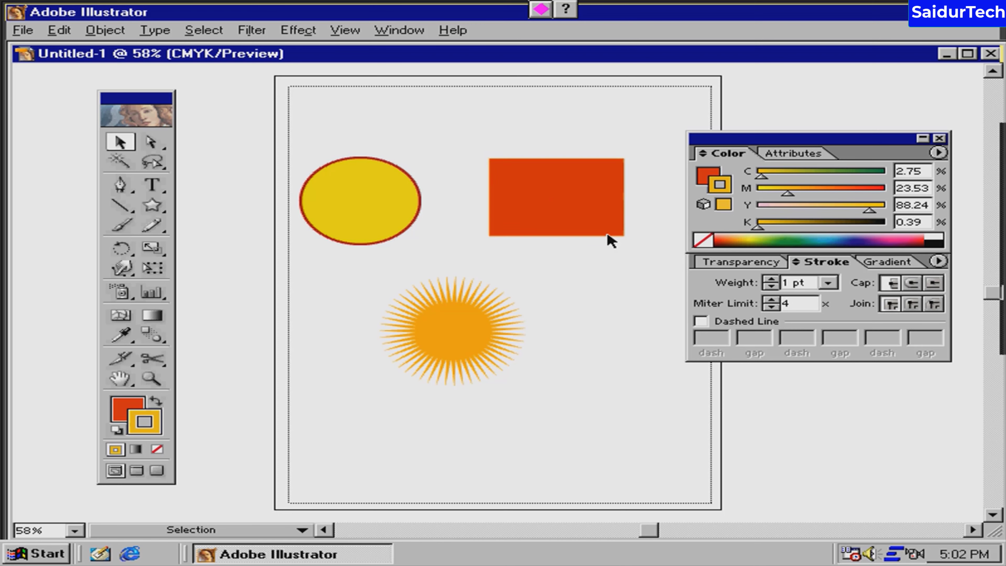
{"action": "left_click", "coordinate": [827, 283]}
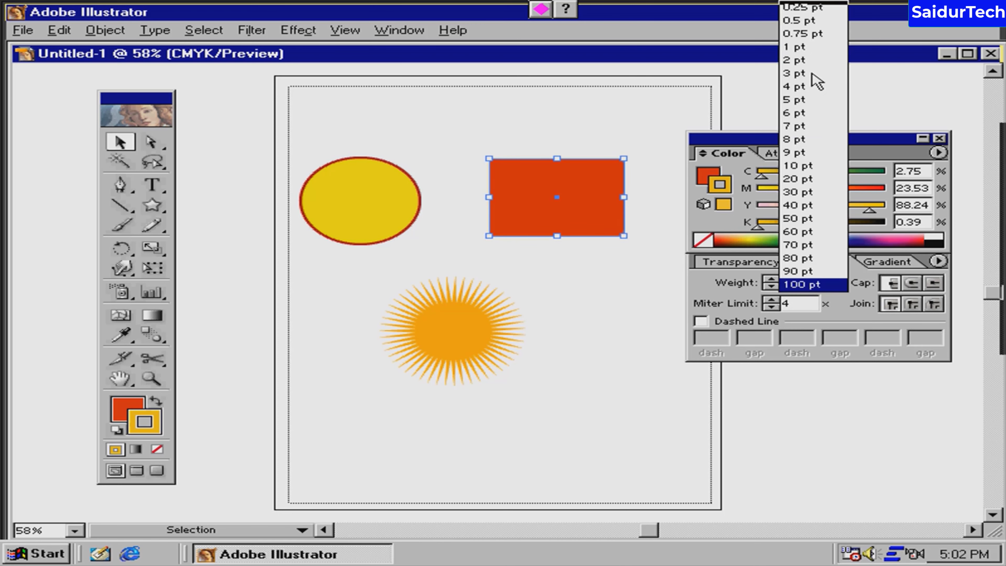
{"action": "left_click", "coordinate": [813, 86]}
{"action": "left_click", "coordinate": [644, 142]}
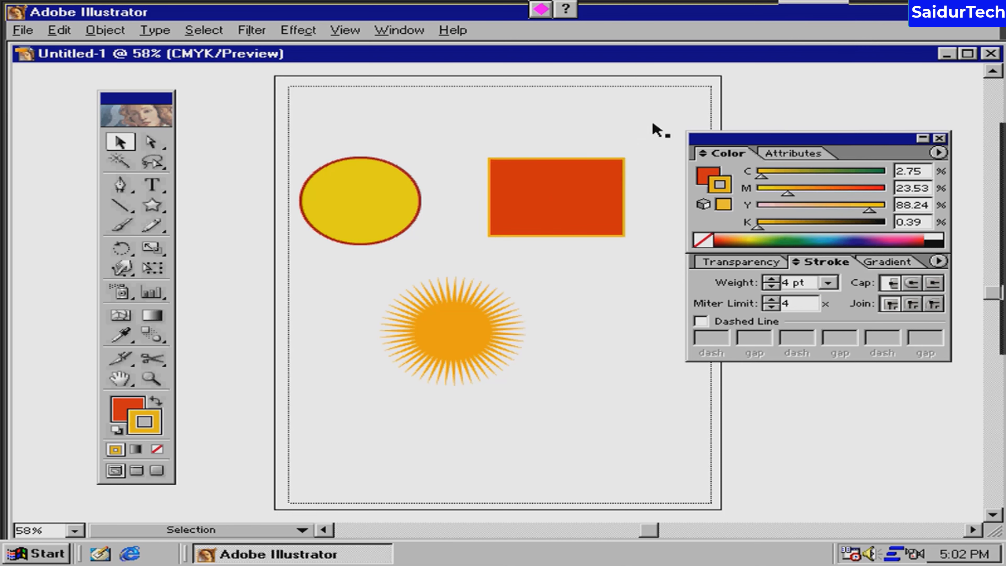
Step: Move the orange starburst slightly down the artboard and deselect it
{"action": "left_click", "coordinate": [465, 351]}
{"action": "left_click", "coordinate": [607, 271]}
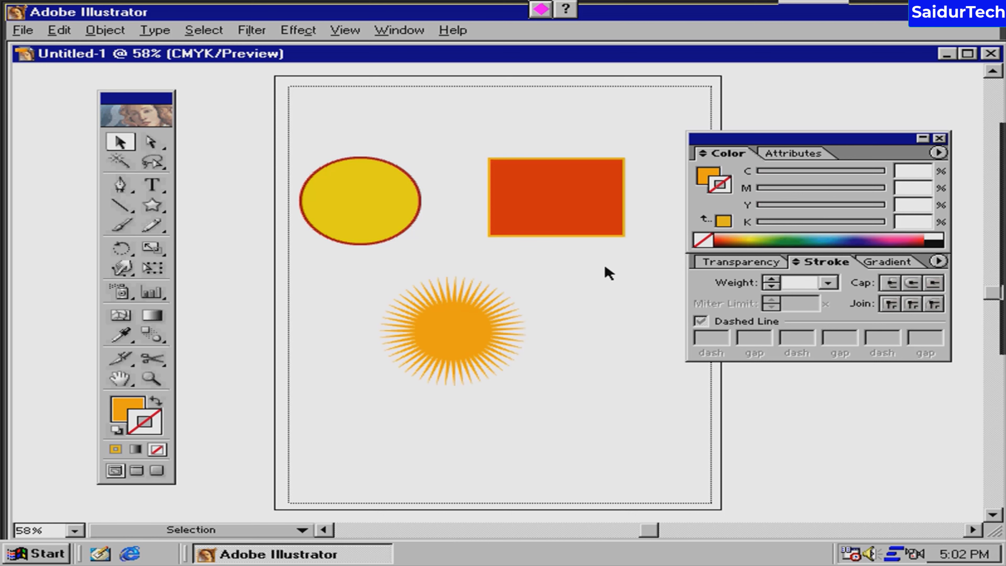
{"action": "left_click", "coordinate": [475, 343]}
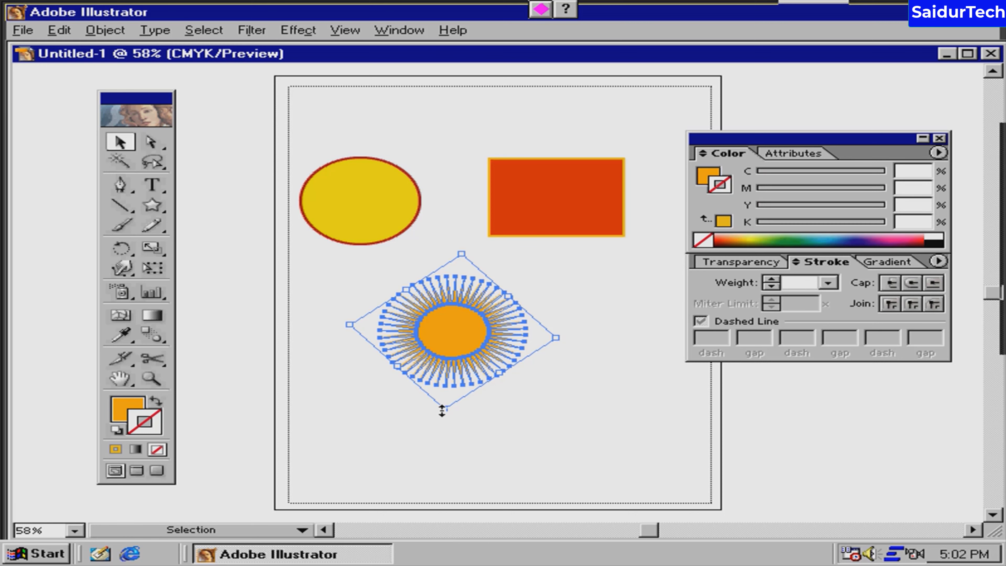
{"action": "left_click", "coordinate": [557, 297]}
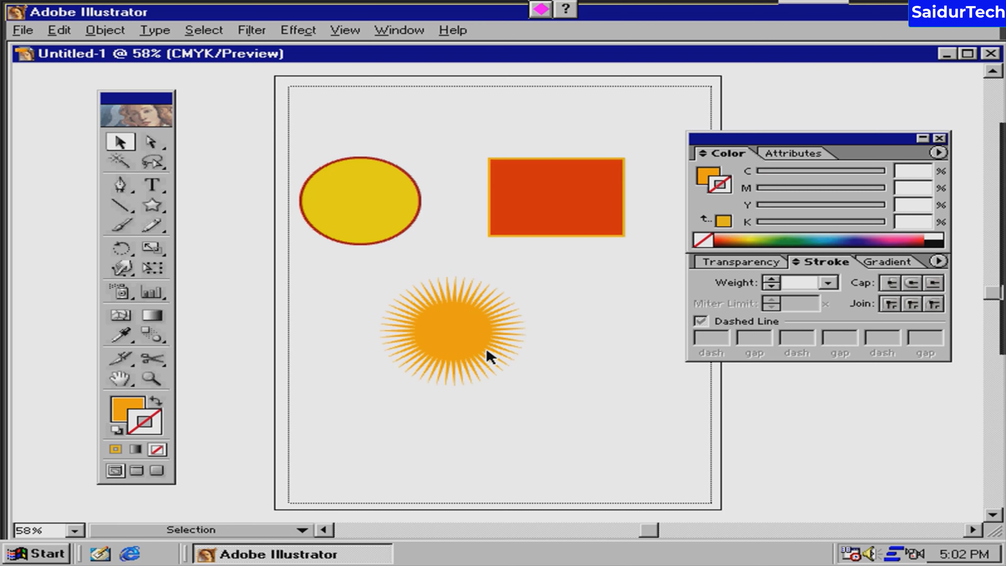
{"action": "left_click_drag", "start_coordinate": [456, 362], "coordinate": [455, 377]}
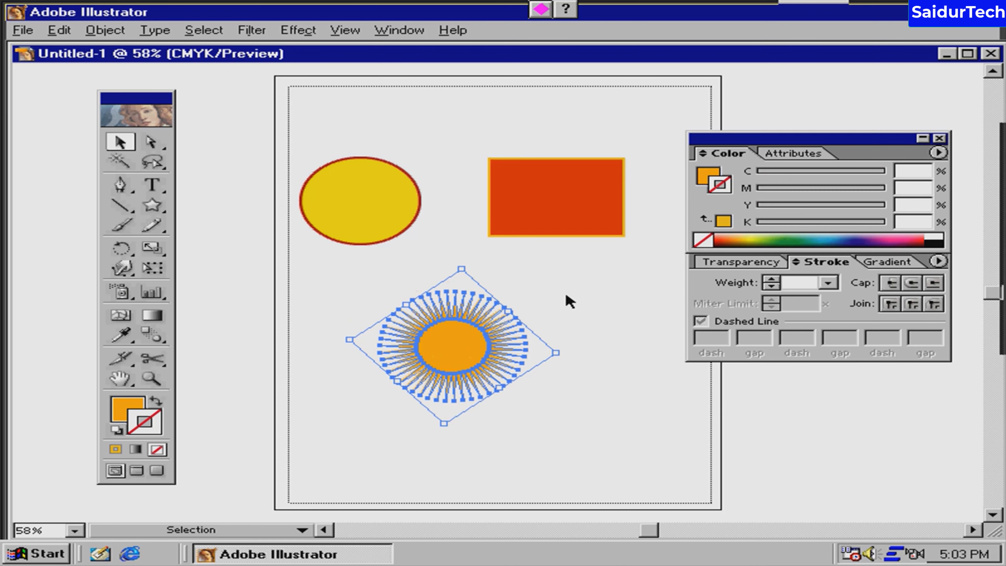
{"action": "left_click", "coordinate": [570, 299]}
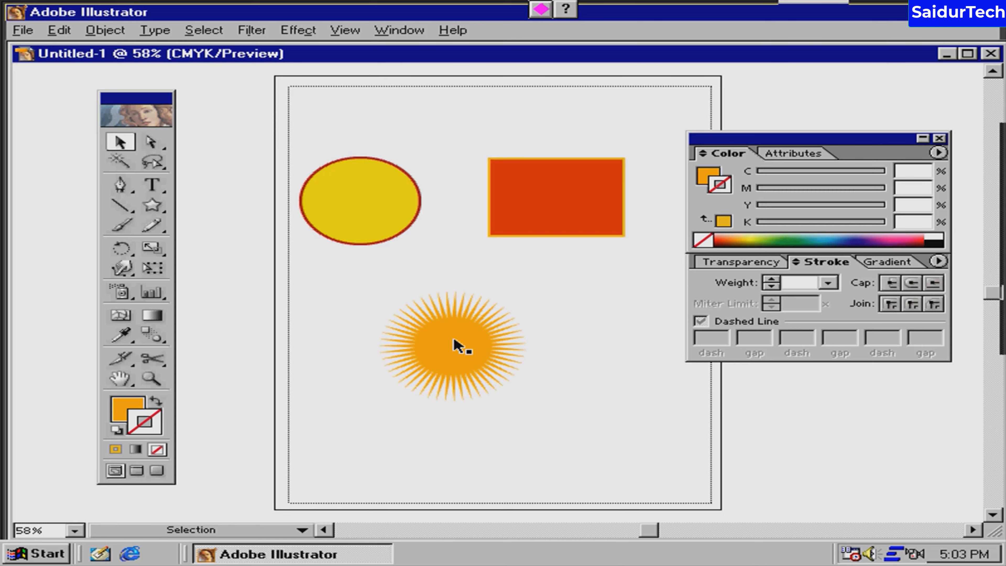
Step: Fill the orange starburst with the white-to-black linear gradient and deselect it
{"action": "left_click", "coordinate": [454, 340]}
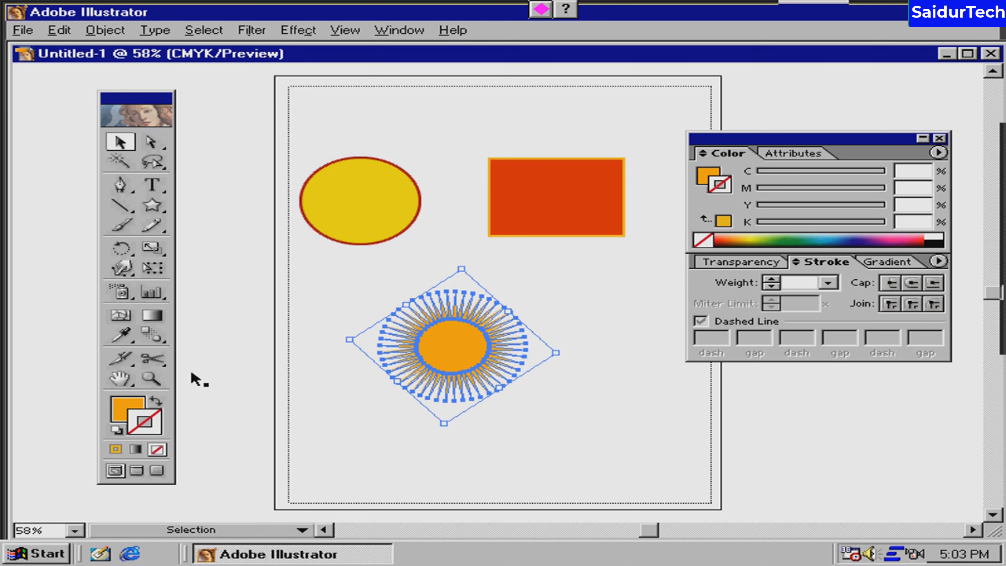
{"action": "left_click", "coordinate": [121, 411]}
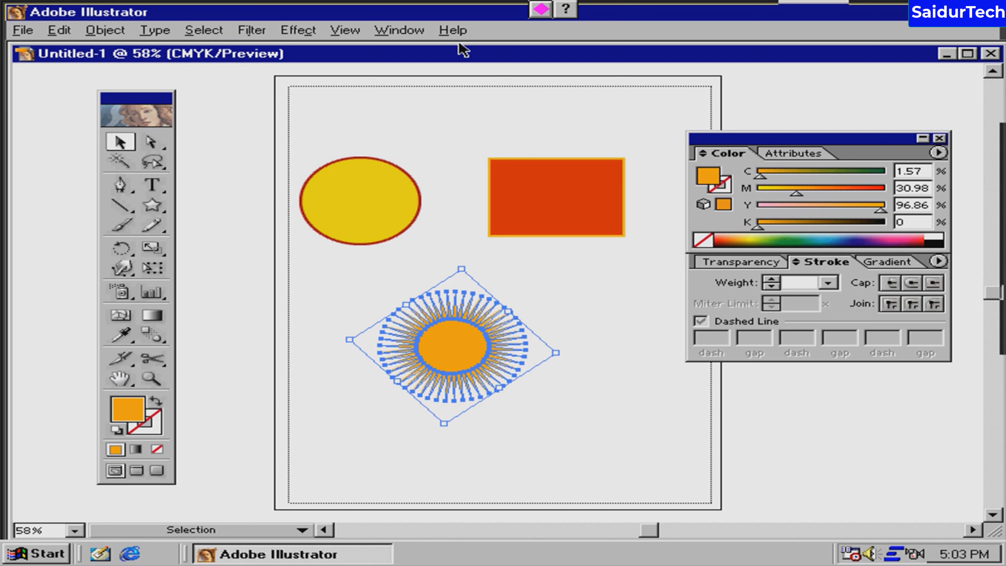
{"action": "left_click_drag", "start_coordinate": [779, 137], "coordinate": [770, 116]}
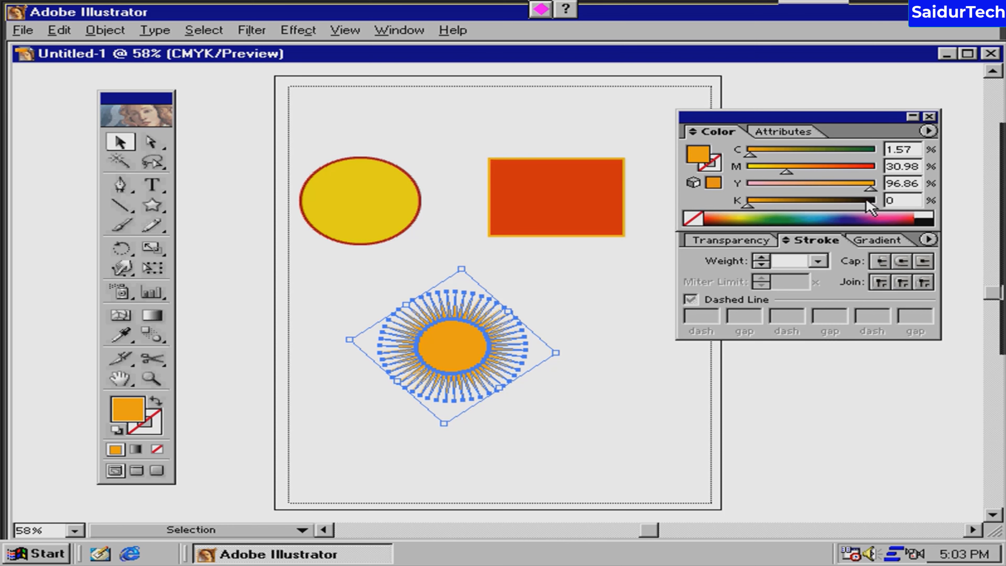
{"action": "left_click", "coordinate": [889, 241]}
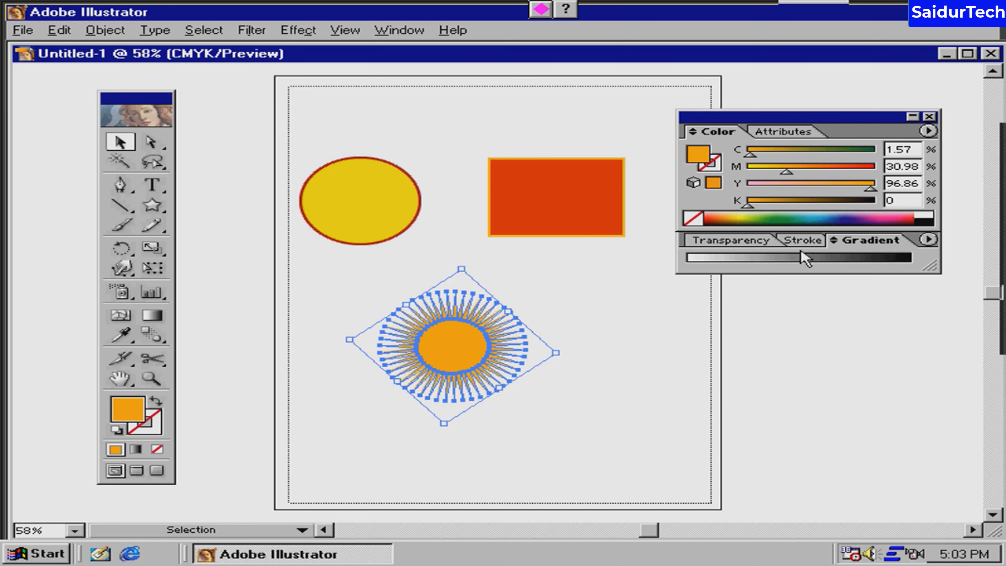
{"action": "left_click", "coordinate": [799, 262]}
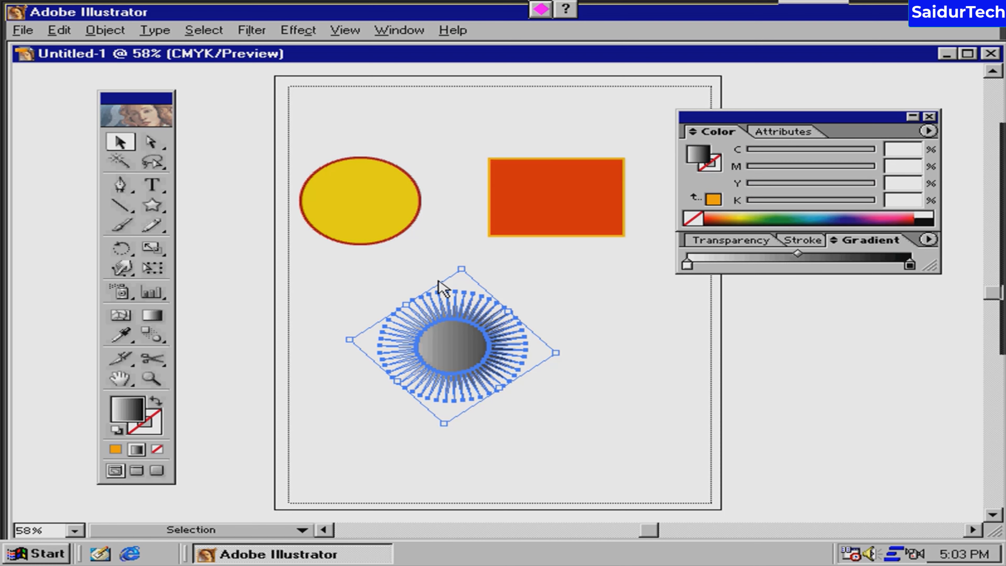
{"action": "left_click", "coordinate": [603, 315]}
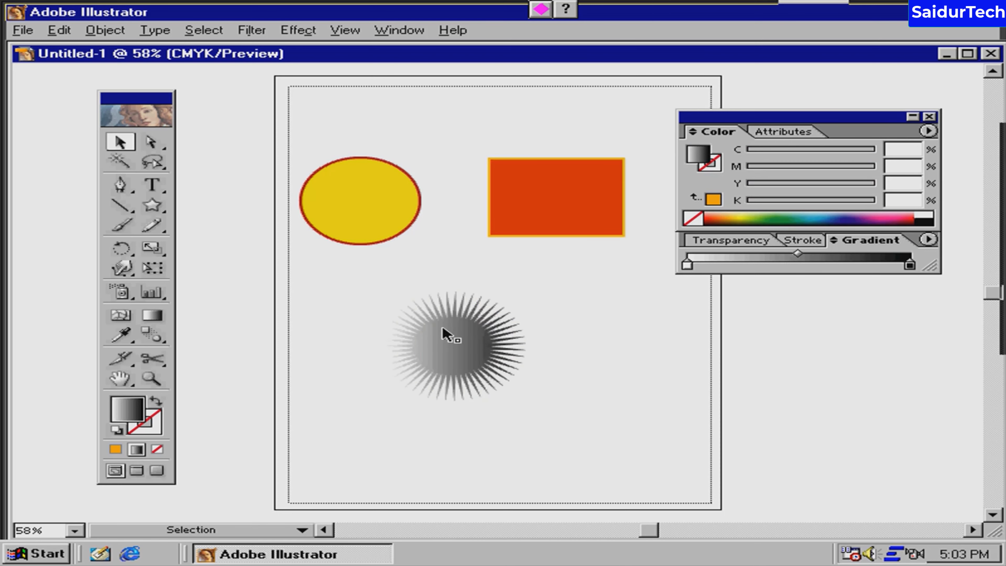
Step: Give the gradient-filled starburst a dark blue stroke, about C 98, M 96, Y 2, K 0, and deselect it
{"action": "left_click", "coordinate": [443, 329]}
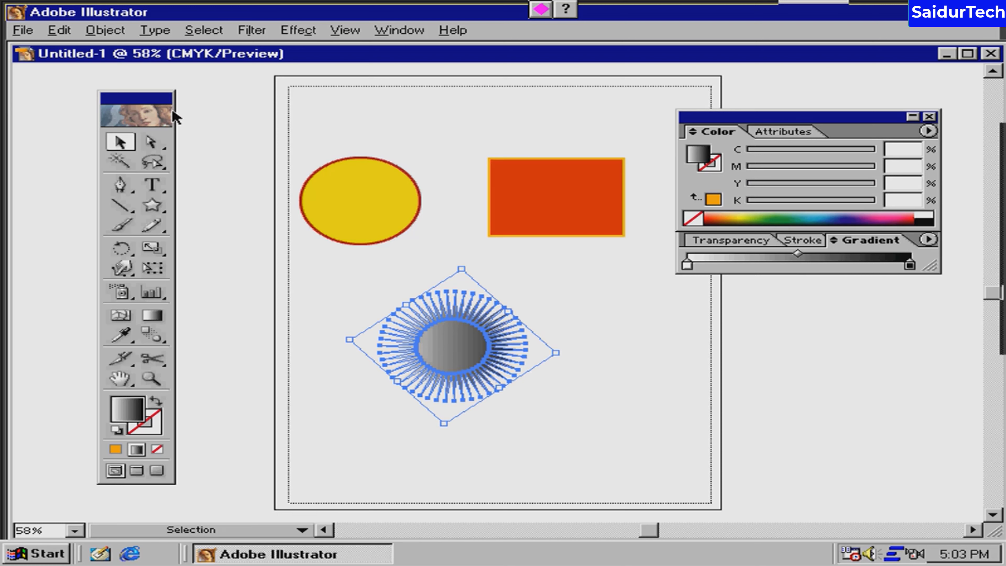
{"action": "key", "text": "x"}
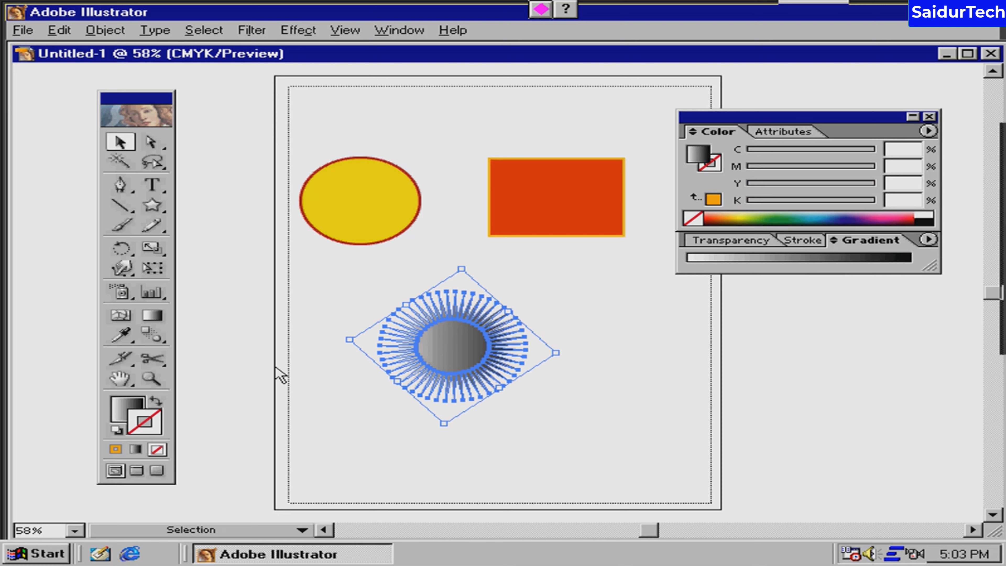
{"action": "left_click", "coordinate": [857, 220]}
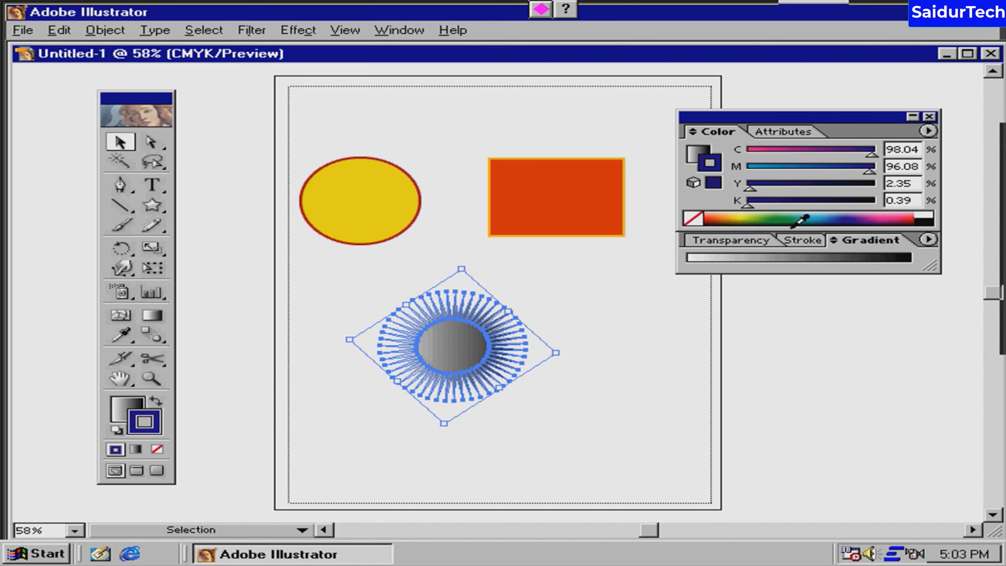
{"action": "key", "text": "x"}
{"action": "left_click", "coordinate": [314, 299]}
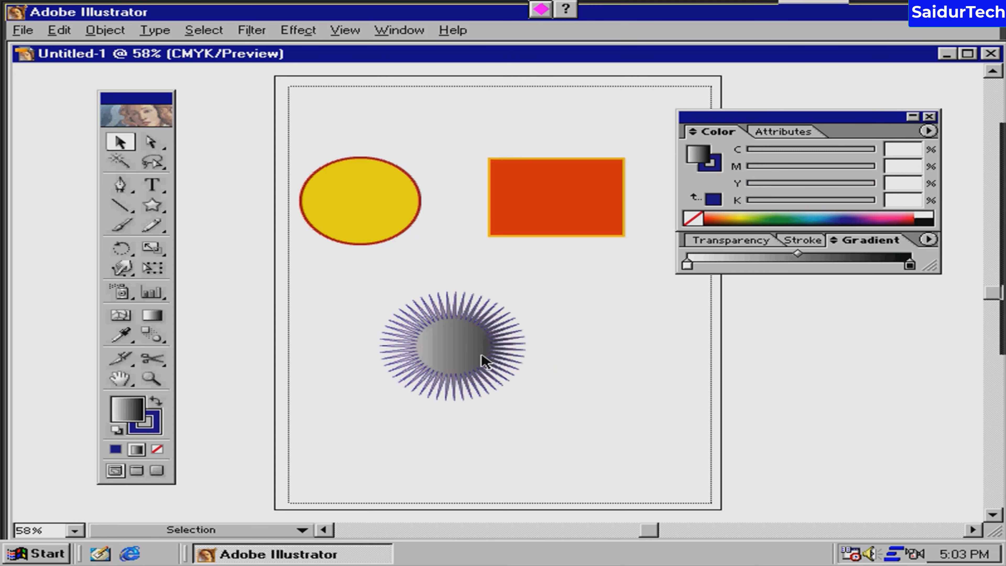
Step: Enlarge the starburst about its center by roughly a third and shift it slightly down and to the right
{"action": "left_click", "coordinate": [460, 358]}
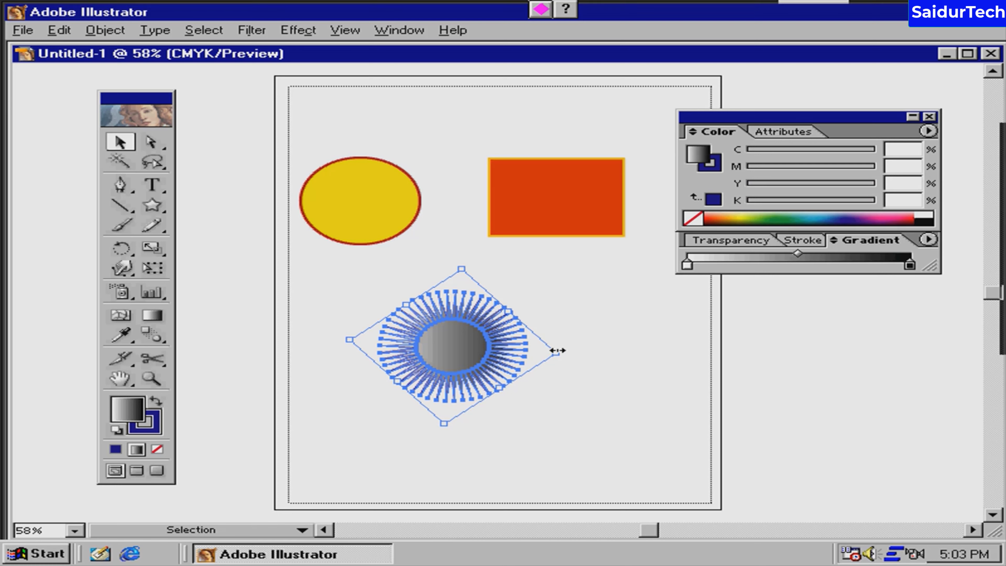
{"action": "left_click_drag", "start_coordinate": [557, 350], "coordinate": [671, 301]}
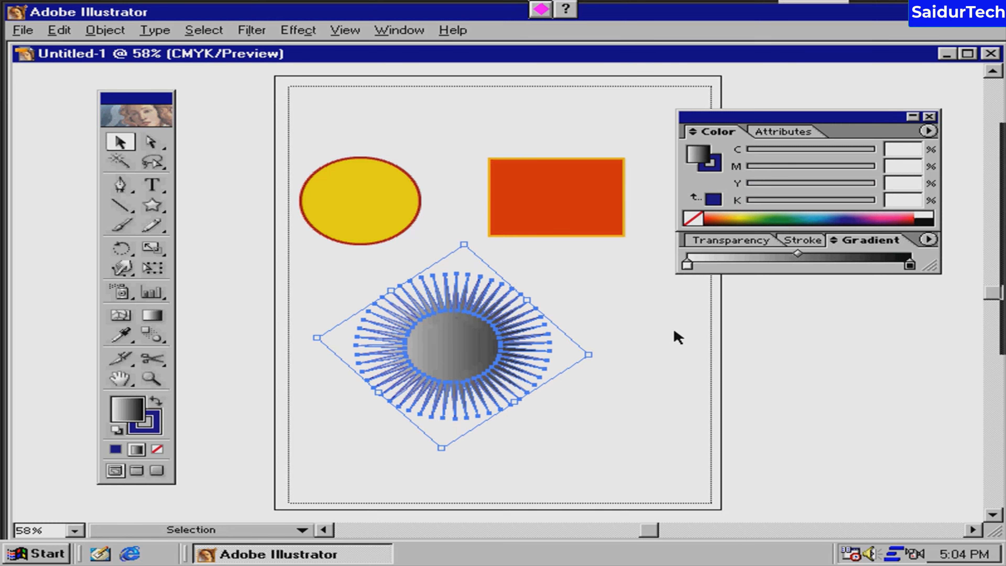
{"action": "left_click", "coordinate": [674, 337]}
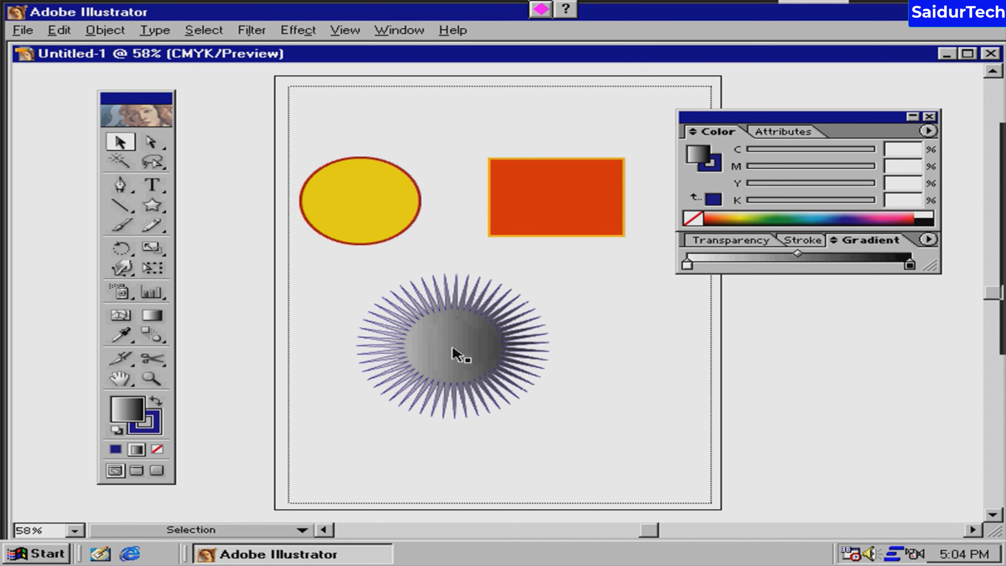
{"action": "left_click_drag", "start_coordinate": [448, 364], "coordinate": [463, 376]}
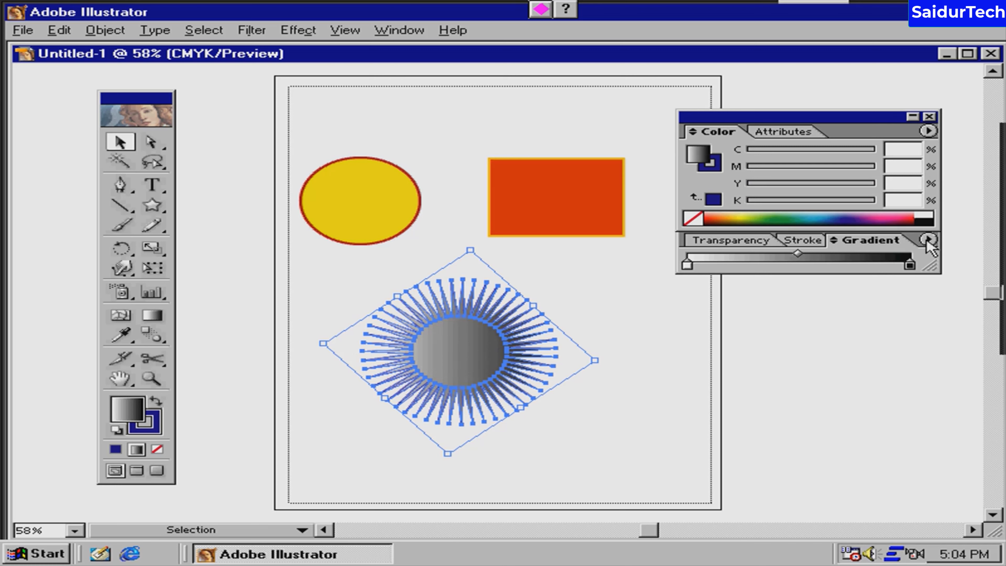
Step: Show the gradient options, change the starburst's gradient type to Radial, and deselect the starburst
{"action": "left_click", "coordinate": [928, 240]}
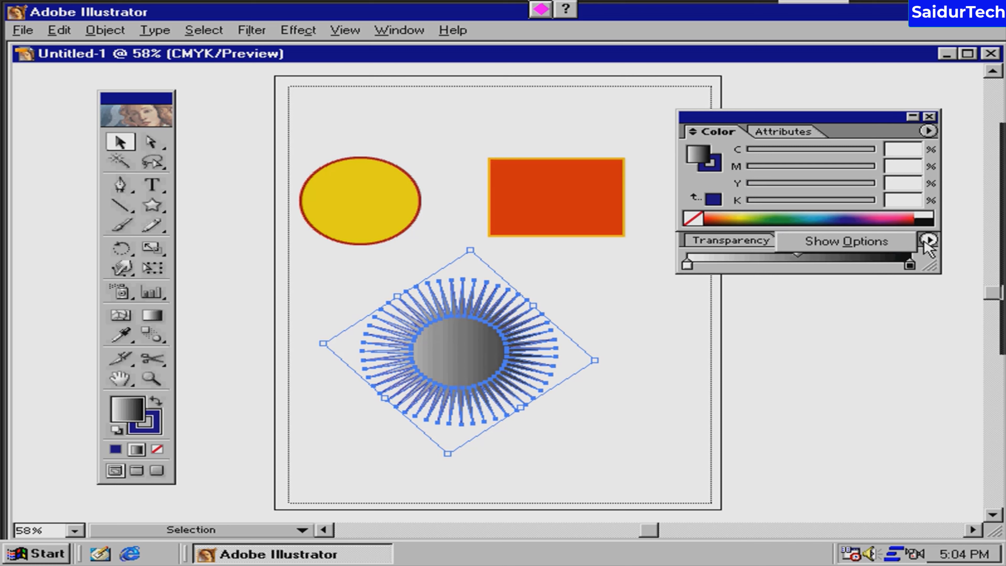
{"action": "left_click", "coordinate": [849, 244]}
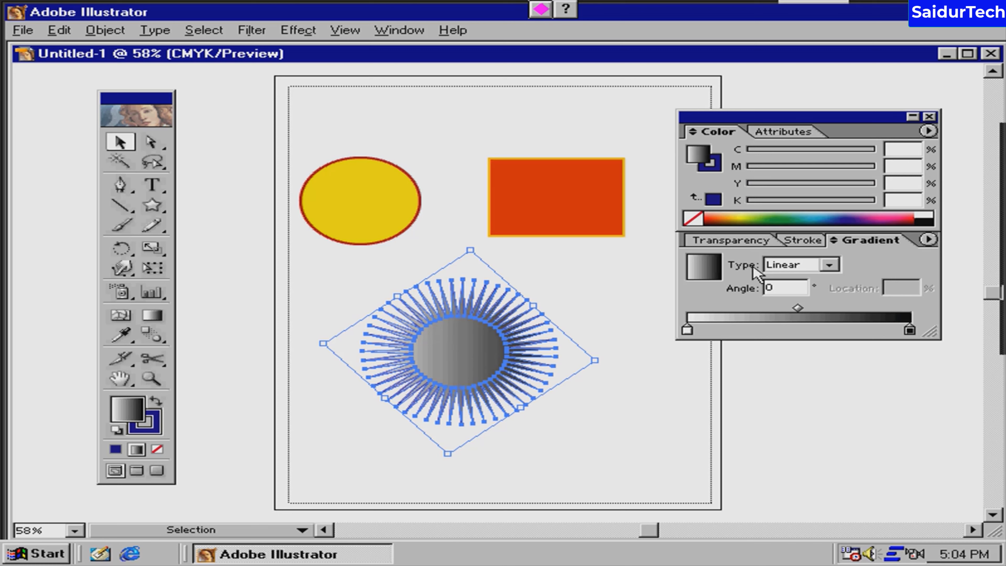
{"action": "left_click", "coordinate": [789, 271]}
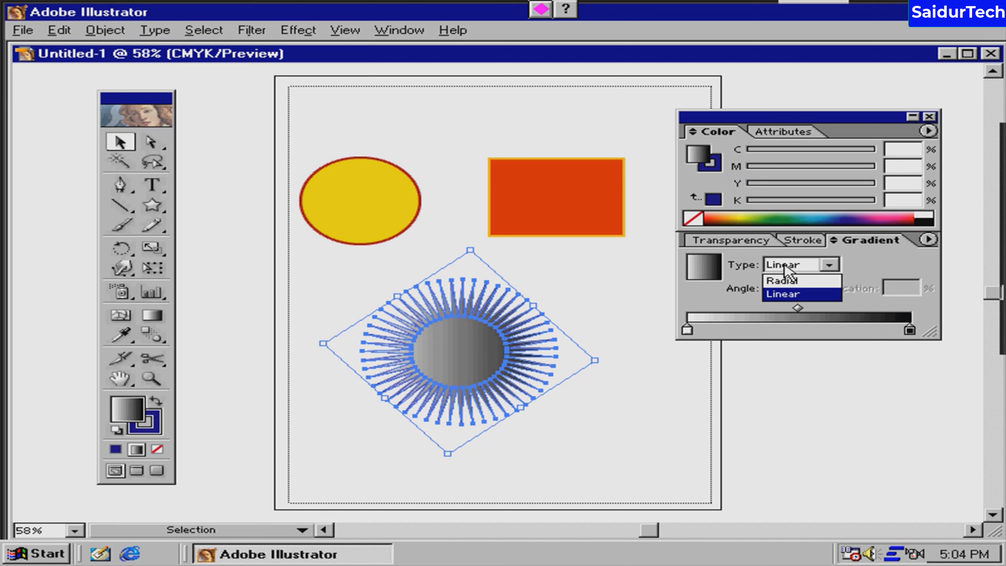
{"action": "left_click", "coordinate": [787, 280]}
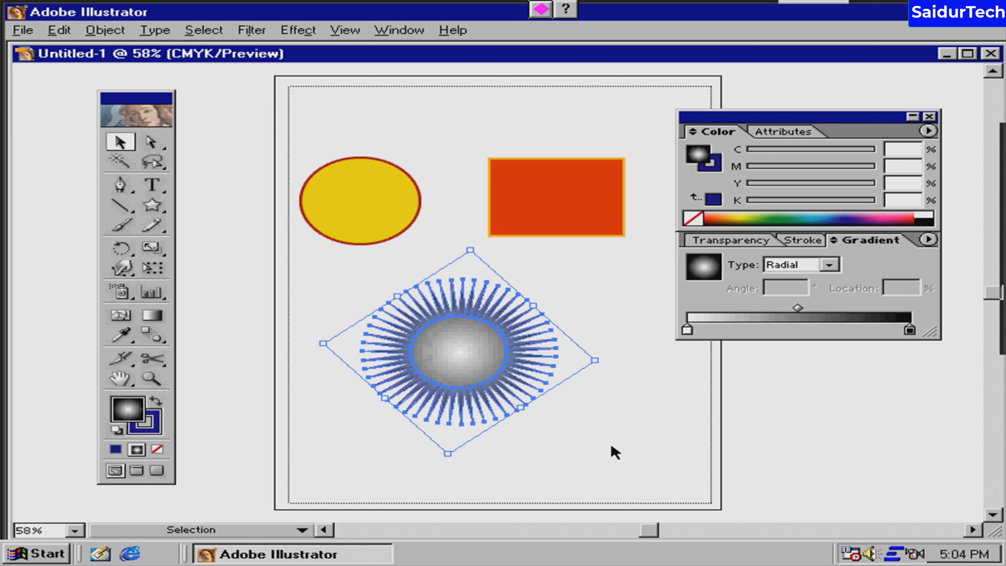
{"action": "left_click", "coordinate": [594, 435]}
Step: Select the starburst and recolor its radial gradient's white start stop in RGB to yellow, about R 247, G 238, B 95
{"action": "left_click", "coordinate": [467, 351]}
{"action": "left_click", "coordinate": [688, 330]}
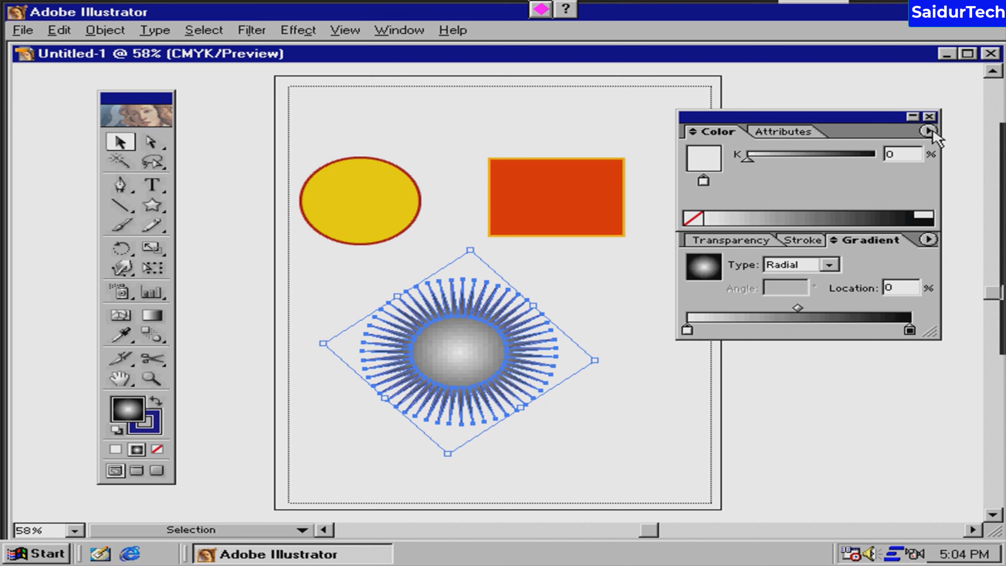
{"action": "left_click", "coordinate": [931, 132]}
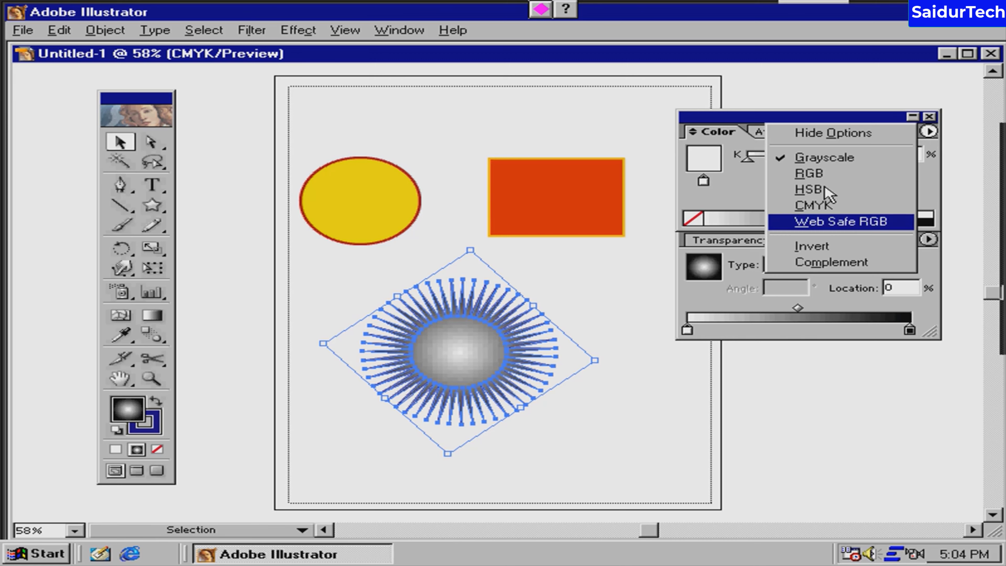
{"action": "left_click", "coordinate": [825, 178]}
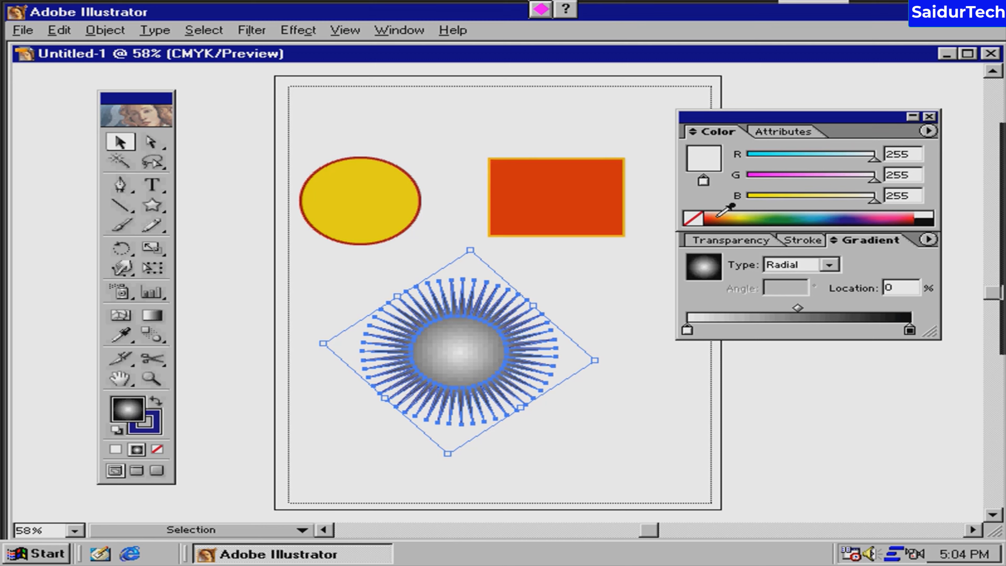
{"action": "left_click", "coordinate": [713, 217]}
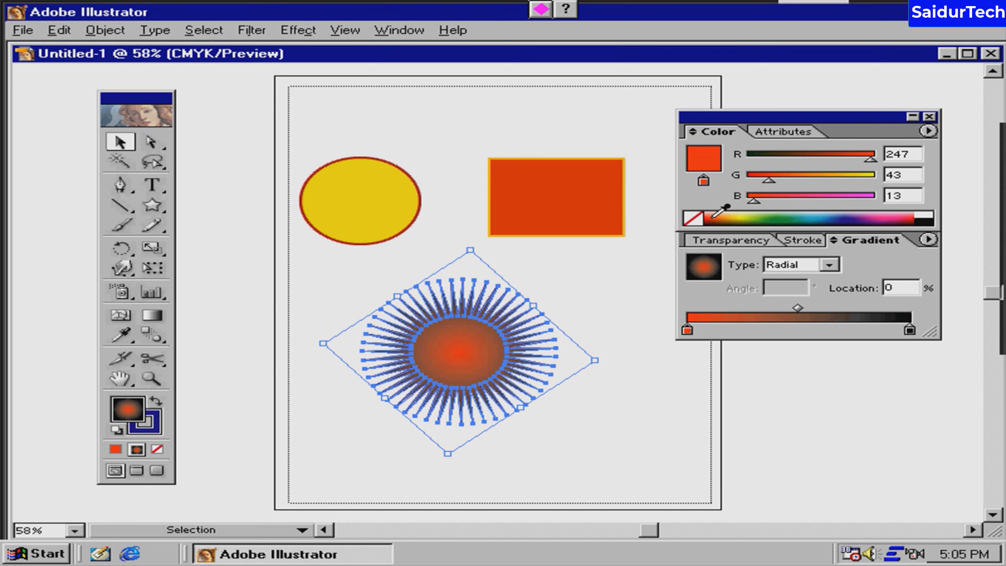
{"action": "left_click", "coordinate": [737, 214]}
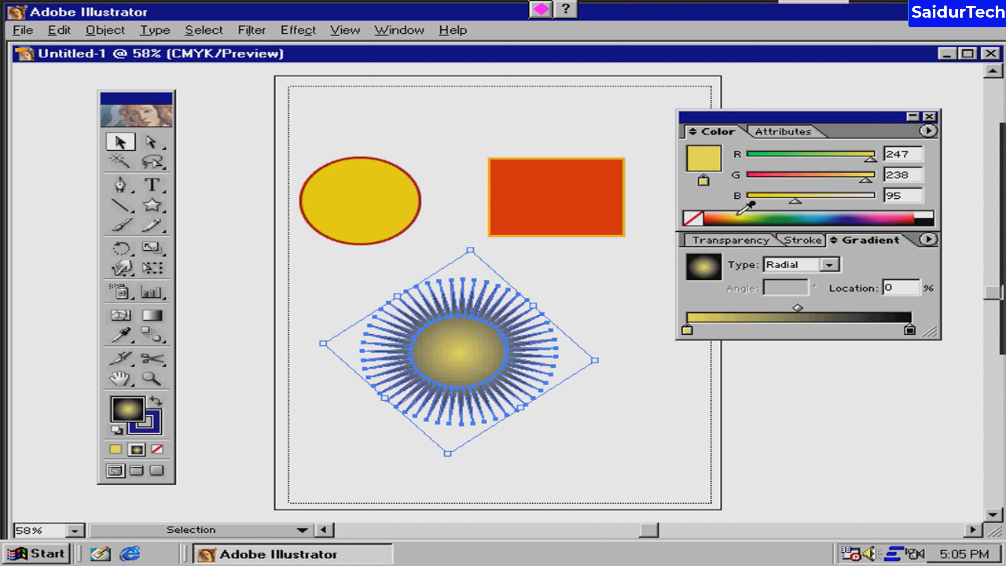
Step: Recolor the gradient's black end stop in RGB to orange, about R 247, G 87, B 31, and nudge the starburst slightly
{"action": "left_click", "coordinate": [910, 331]}
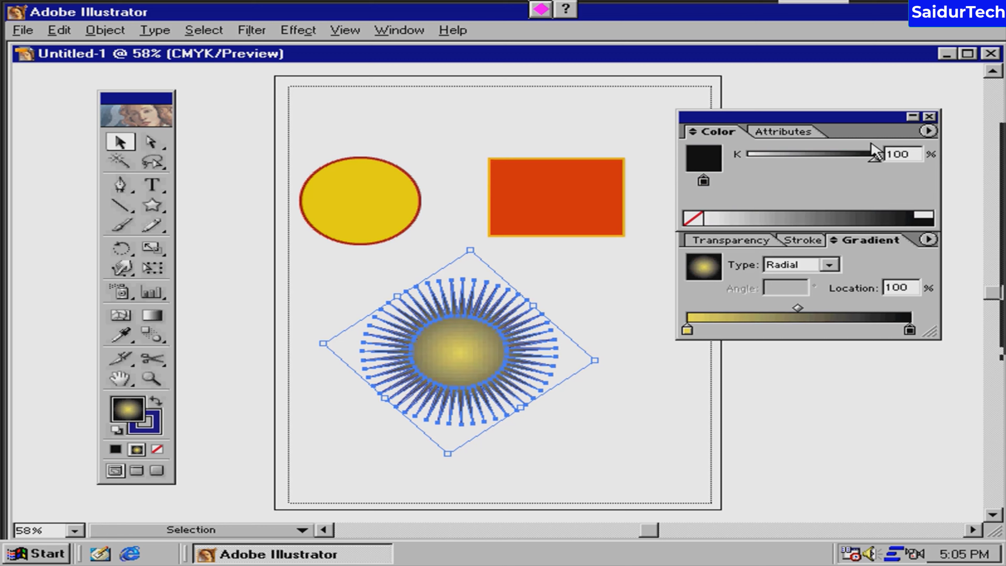
{"action": "left_click", "coordinate": [927, 131]}
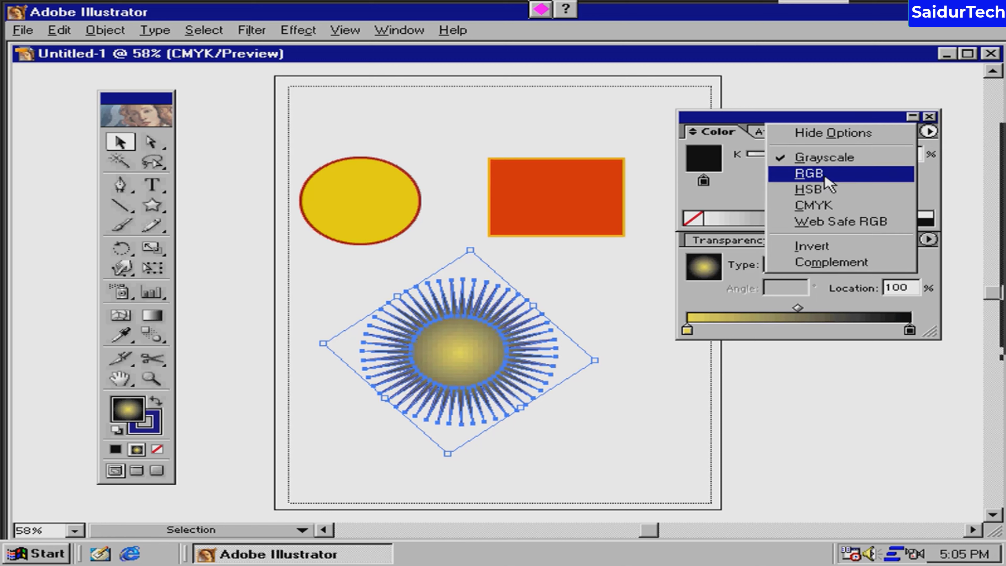
{"action": "left_click", "coordinate": [817, 171]}
{"action": "left_click", "coordinate": [713, 218]}
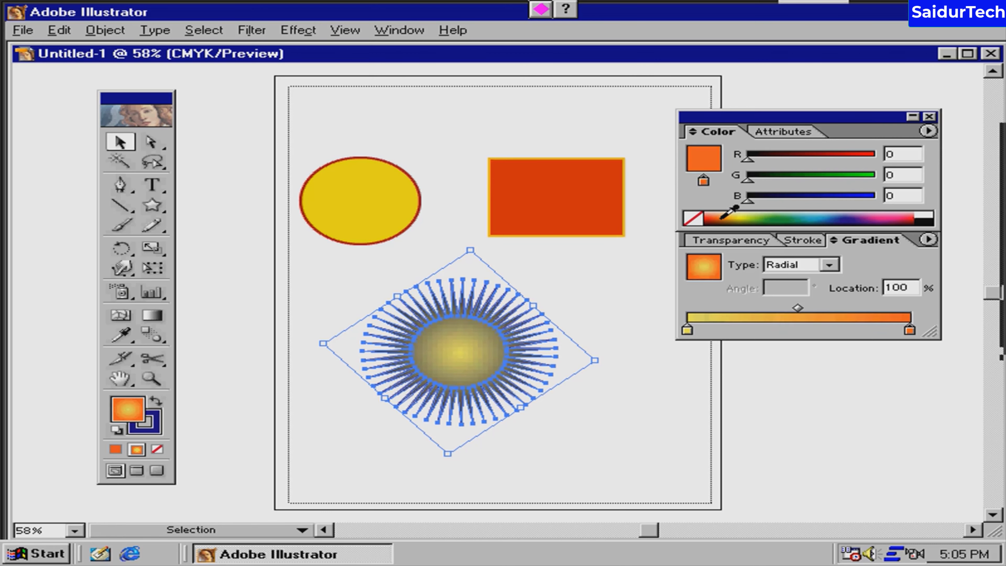
{"action": "left_click", "coordinate": [572, 366]}
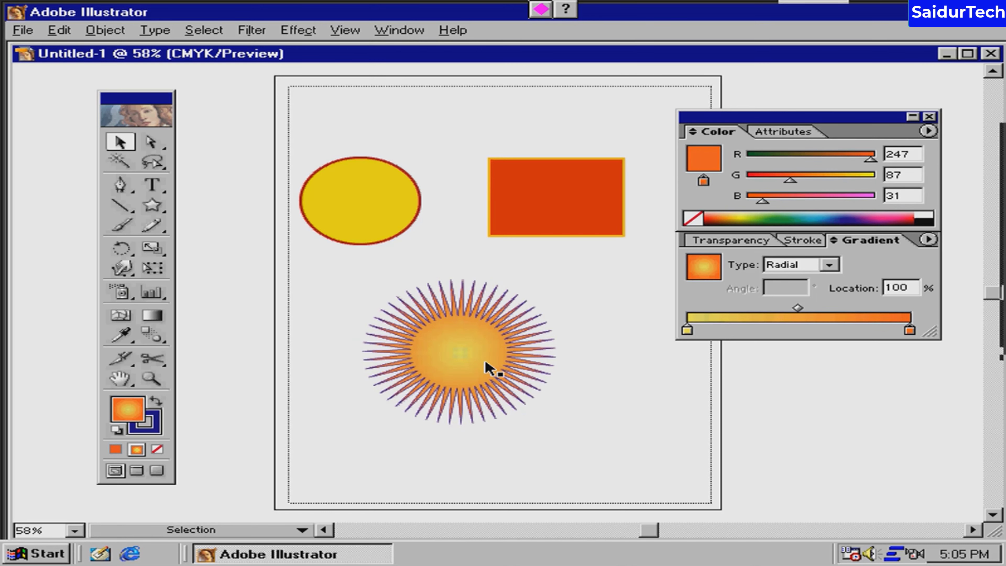
{"action": "left_click_drag", "start_coordinate": [489, 364], "coordinate": [486, 371]}
{"action": "left_click", "coordinate": [691, 419]}
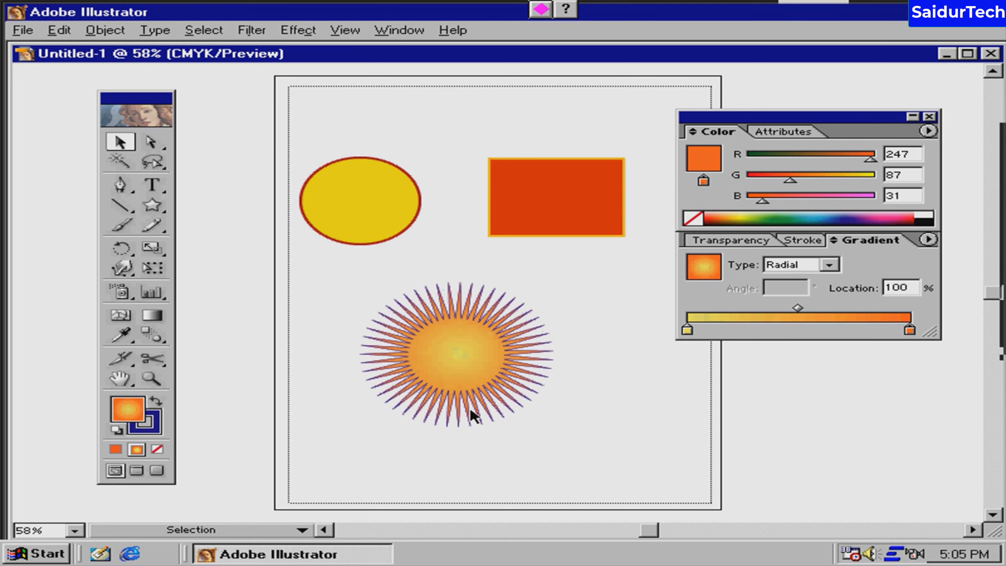
Step: Add a middle stop at about 50.56% to the starburst's gradient and color it blue, about R 28, G 55, B 149
{"action": "left_click", "coordinate": [478, 381]}
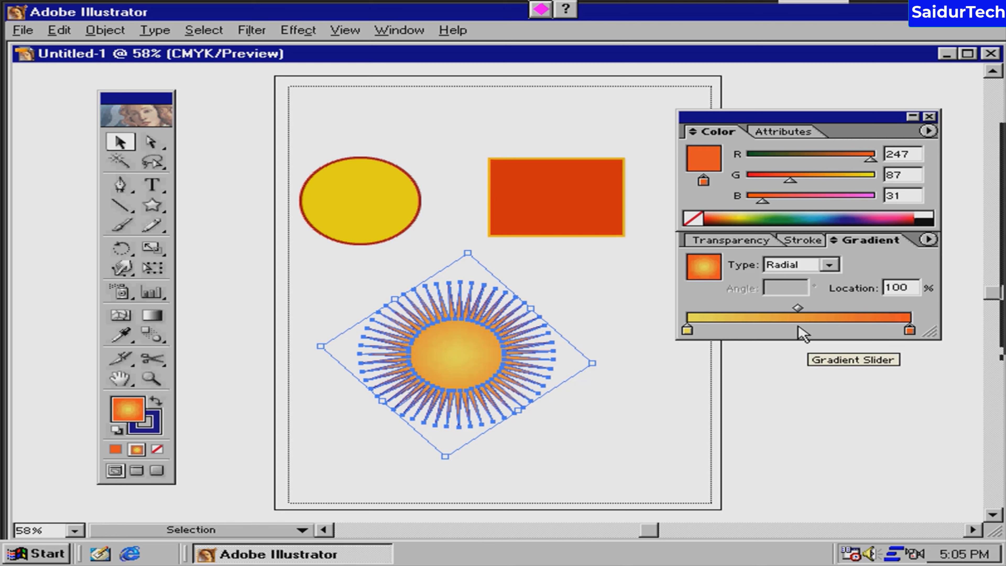
{"action": "left_click", "coordinate": [798, 330]}
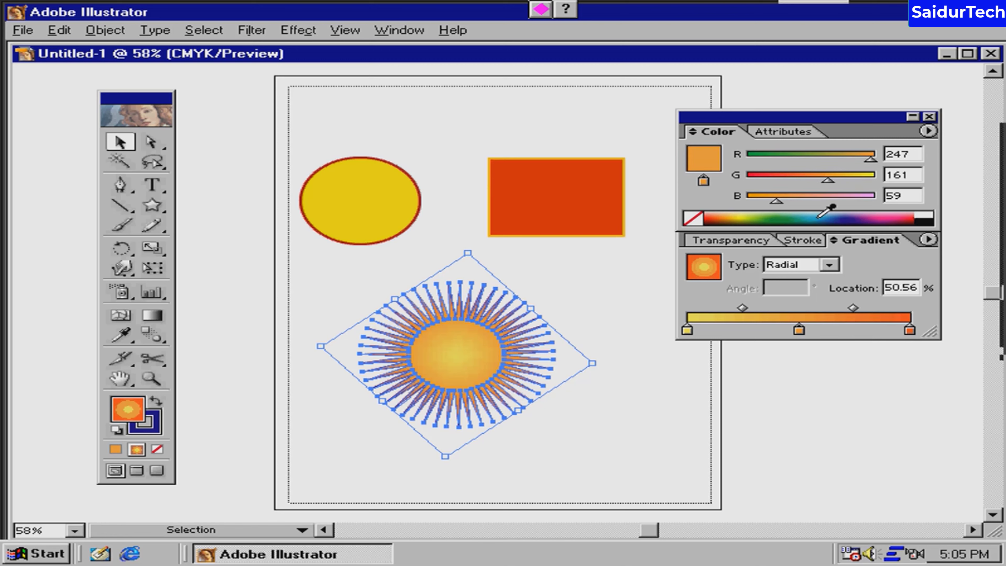
{"action": "left_click", "coordinate": [843, 217]}
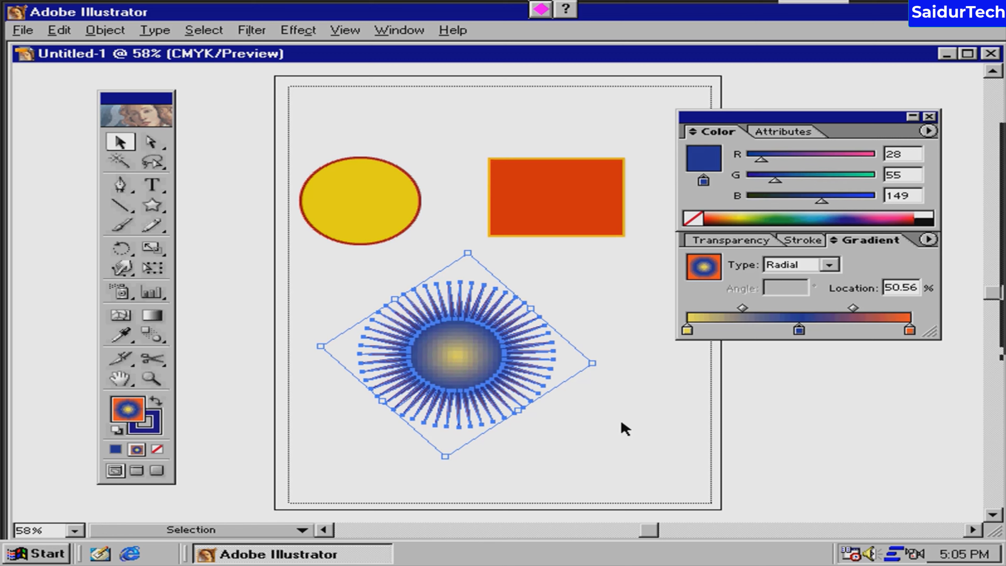
Step: Reposition the starburst slightly right and down from its original place, below and between the ellipse and the rectangle
{"action": "left_click", "coordinate": [619, 397]}
{"action": "key", "text": "ctrl+z"}
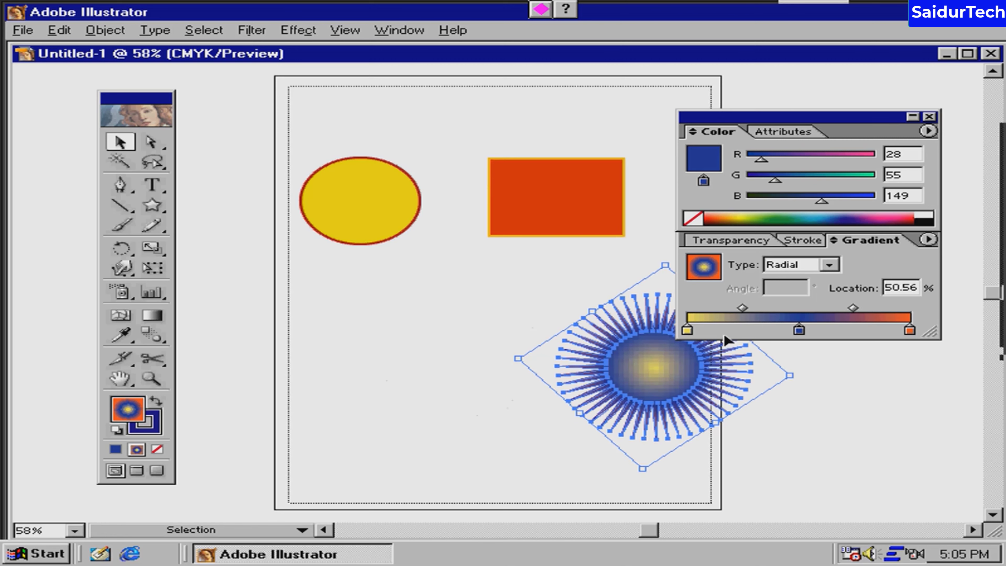
{"action": "left_click_drag", "start_coordinate": [569, 373], "coordinate": [506, 377]}
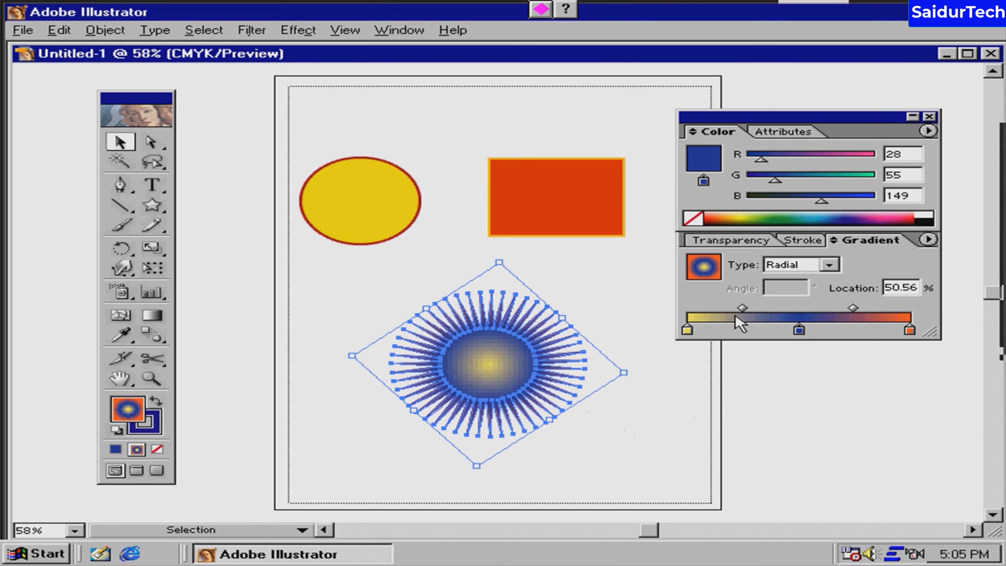
Step: Move the gradient's yellow-blue midpoint to about 76.4% and its blue-orange midpoint to about 39.77%
{"action": "left_click_drag", "start_coordinate": [743, 308], "coordinate": [774, 310]}
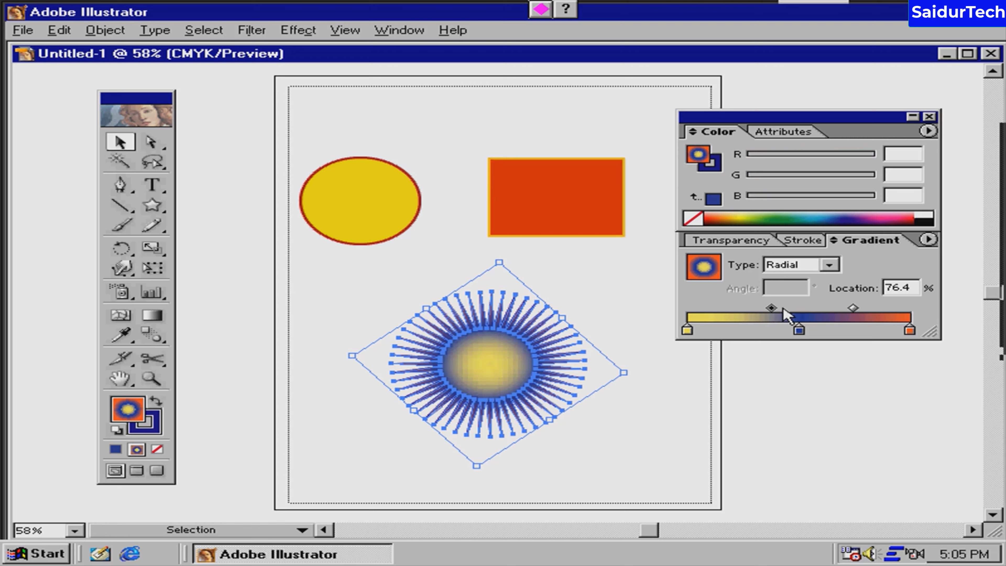
{"action": "left_click_drag", "start_coordinate": [852, 308], "coordinate": [826, 311]}
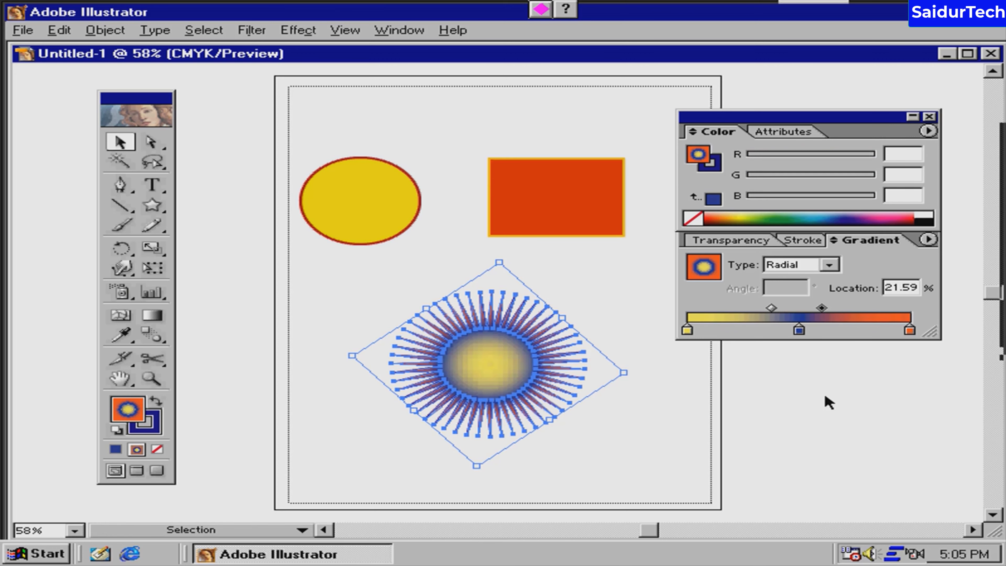
{"action": "left_click", "coordinate": [607, 420]}
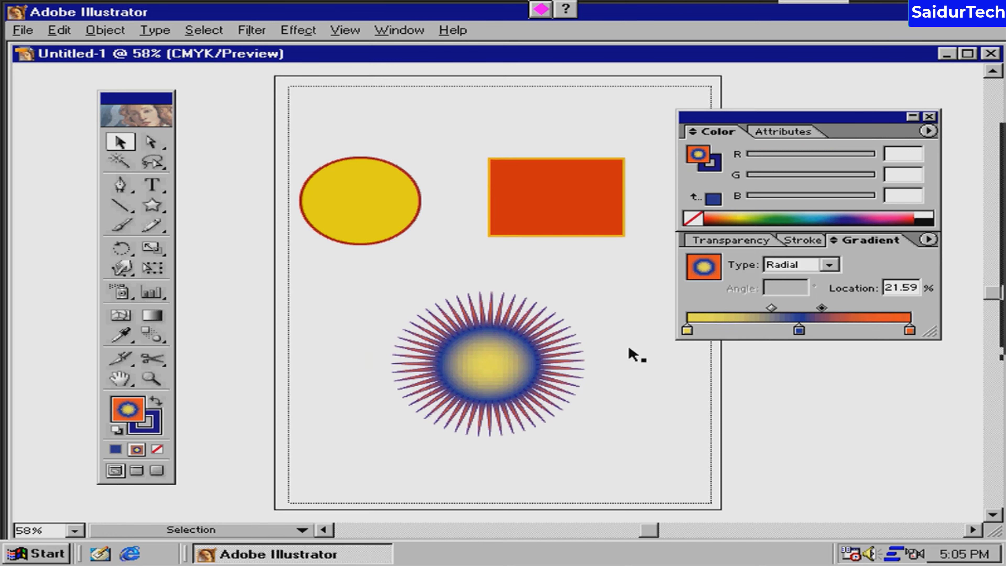
{"action": "left_click_drag", "start_coordinate": [764, 309], "coordinate": [842, 308]}
{"action": "left_click", "coordinate": [510, 373]}
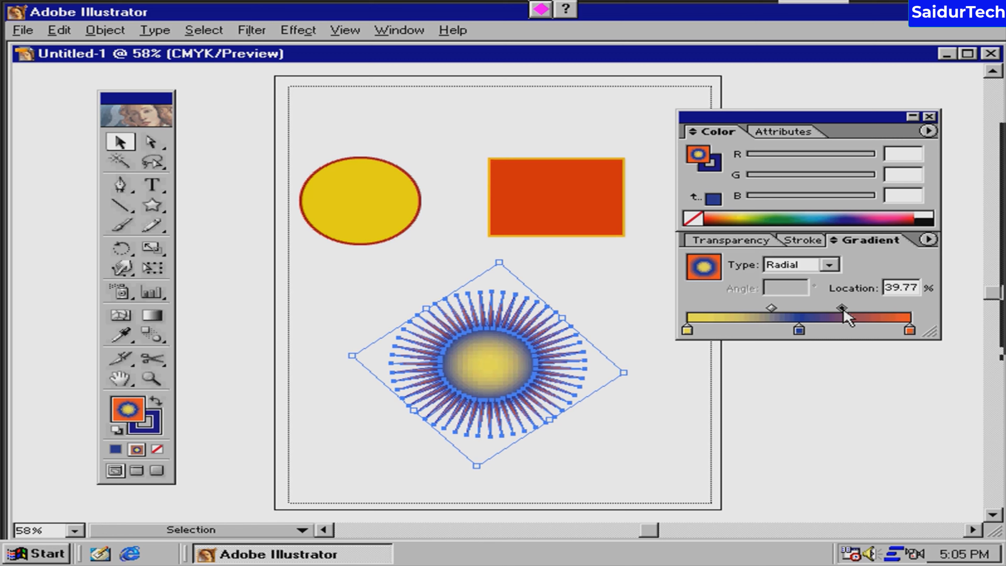
{"action": "left_click", "coordinate": [770, 309]}
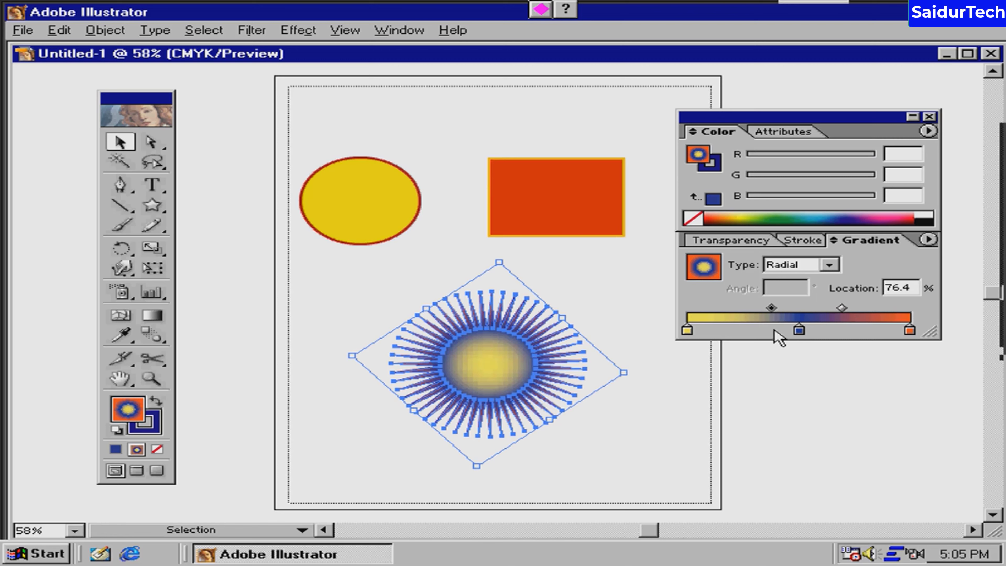
Step: Recolor the gradient's middle blue stop to dark red, about R 159, G 15, B 9, and deselect the starburst
{"action": "left_click", "coordinate": [798, 330]}
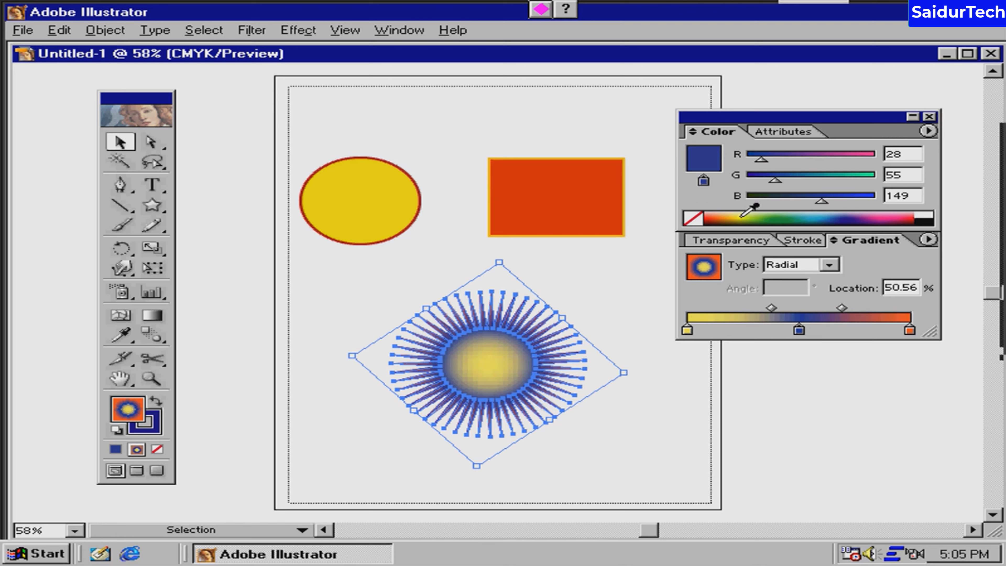
{"action": "left_click", "coordinate": [714, 215]}
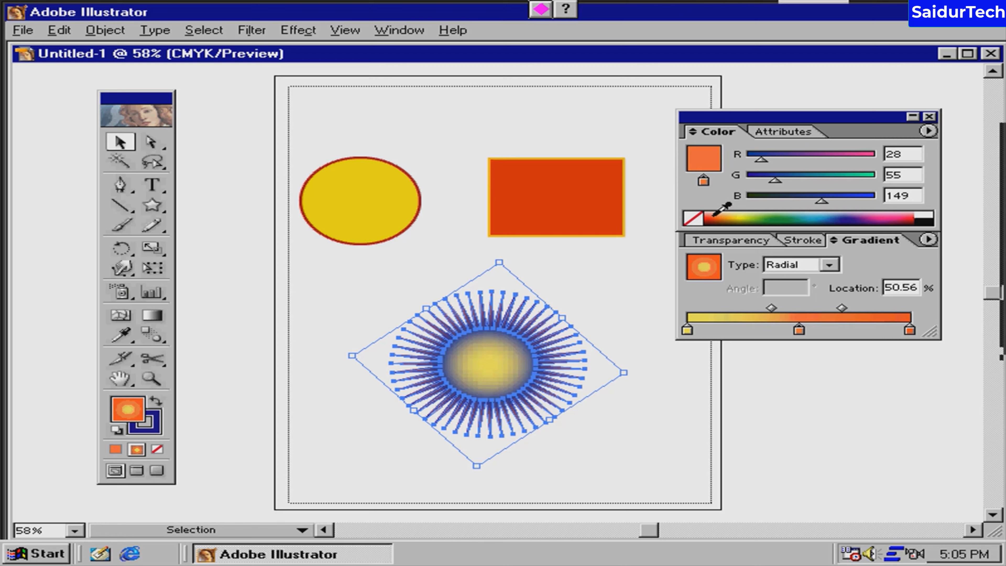
{"action": "left_click", "coordinate": [706, 220]}
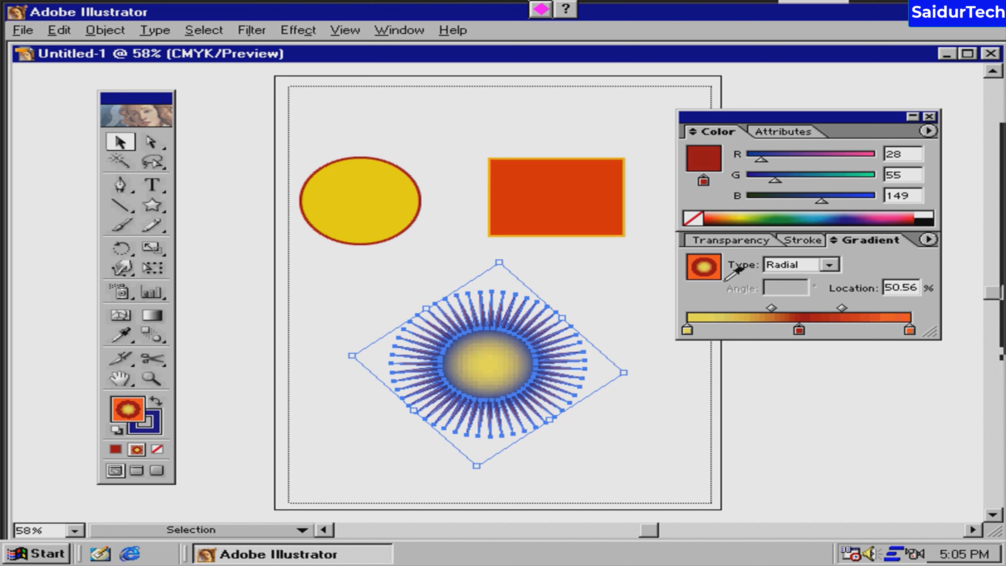
{"action": "left_click", "coordinate": [777, 382]}
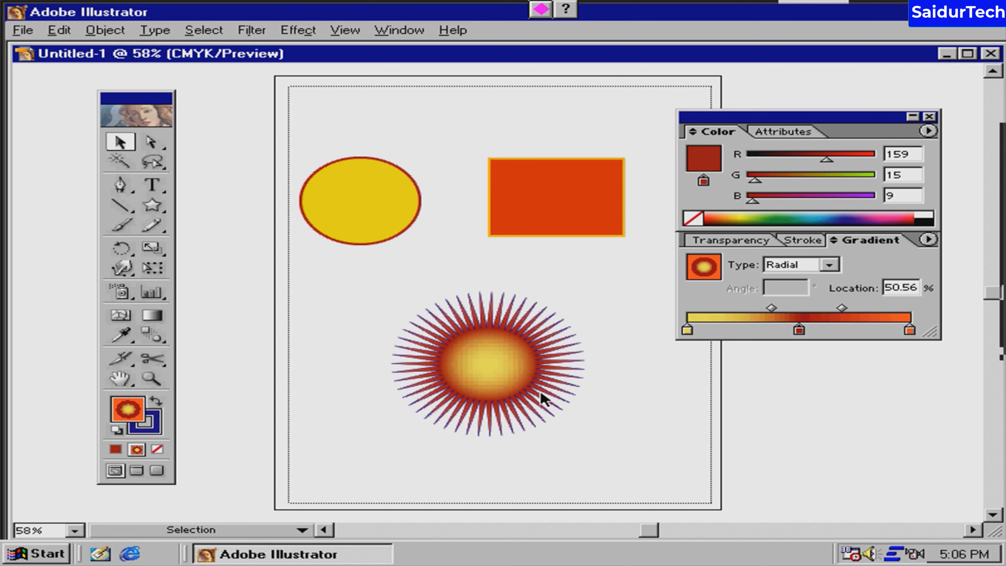
Step: Change the starburst gradient's orange end stop to white, R 255, G 255, B 255, and deselect the starburst
{"action": "left_click", "coordinate": [490, 375]}
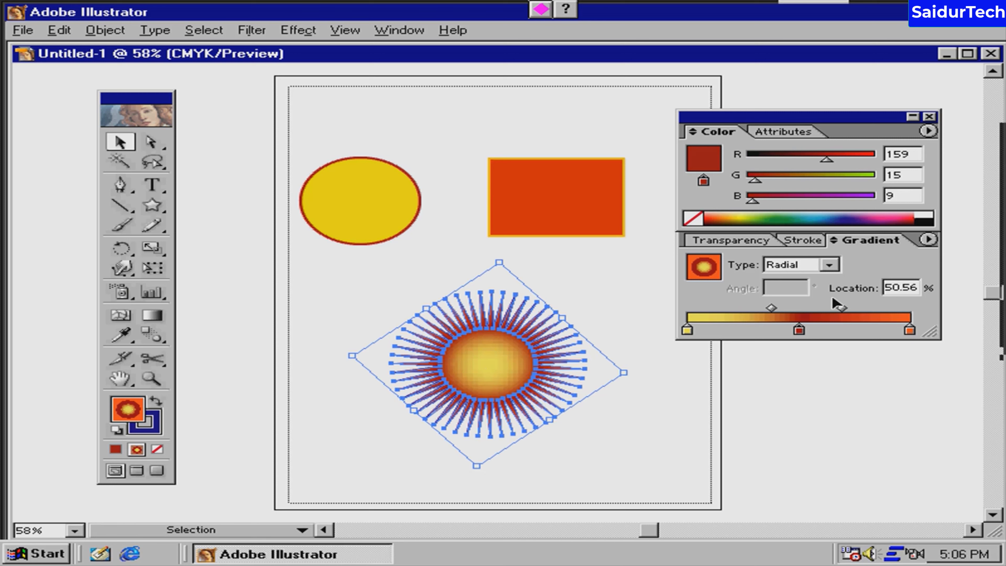
{"action": "left_click", "coordinate": [909, 330]}
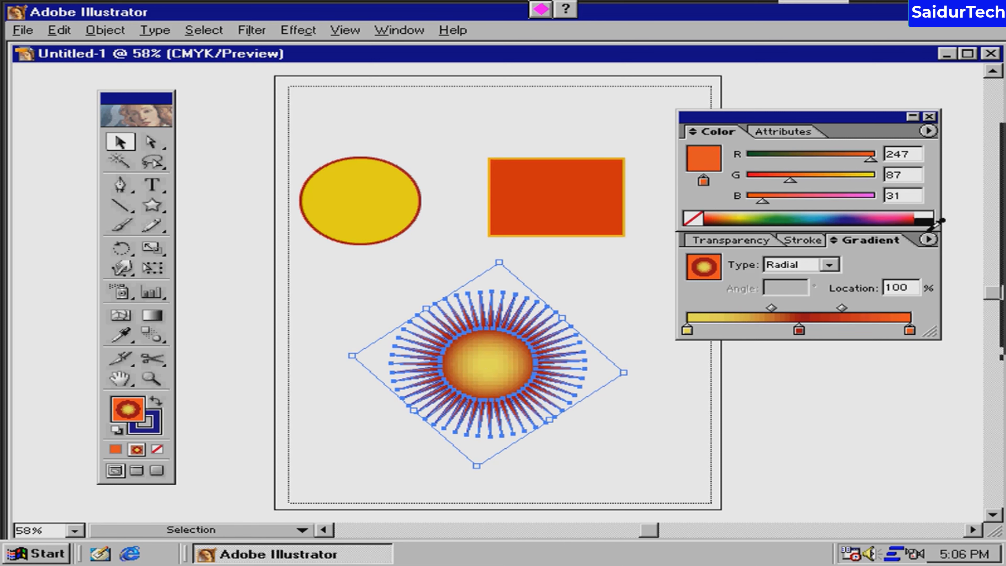
{"action": "left_click", "coordinate": [931, 218]}
{"action": "left_click", "coordinate": [774, 411]}
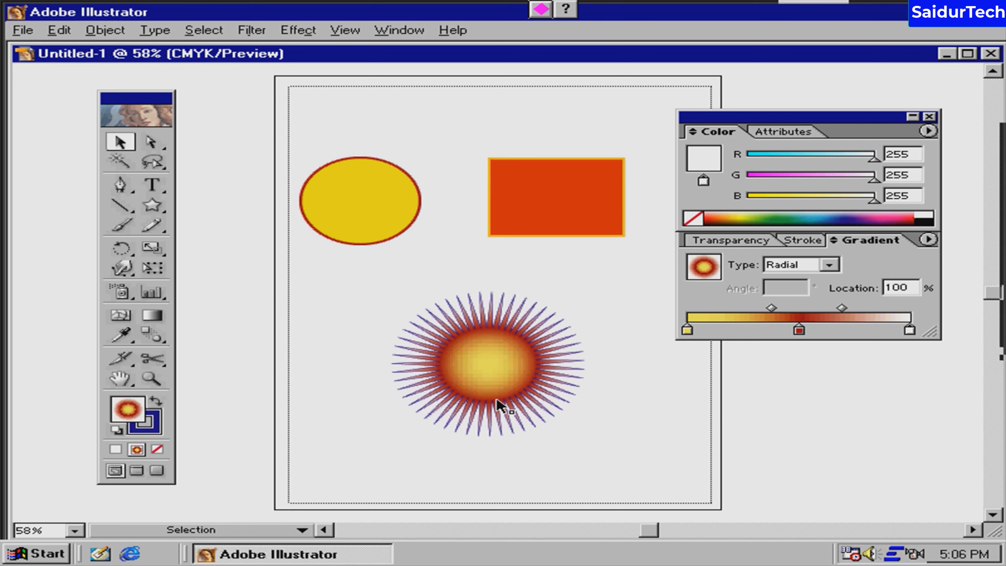
Step: Remove the middle dark red stop from the starburst's gradient and deselect the starburst
{"action": "left_click", "coordinate": [516, 370]}
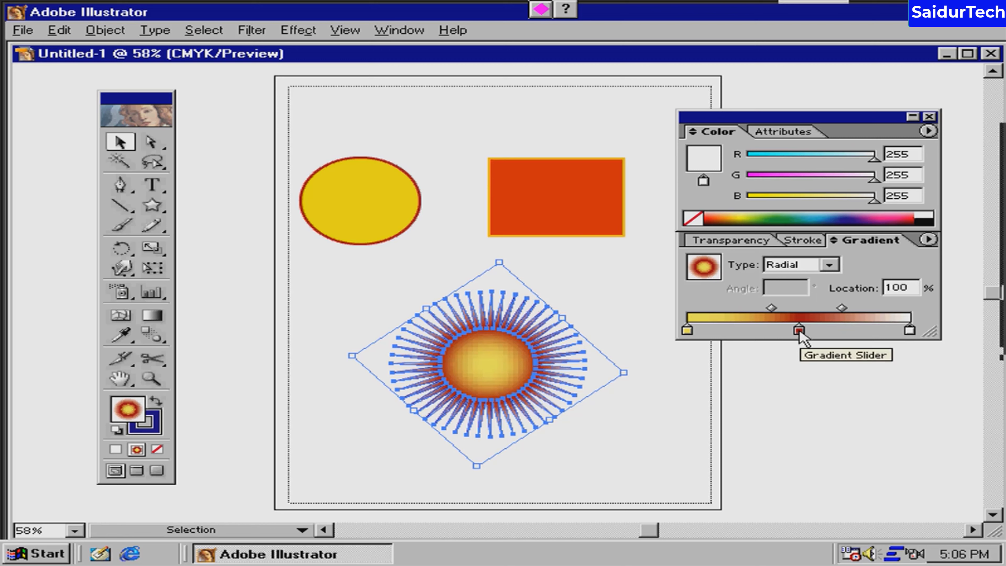
{"action": "left_click_drag", "start_coordinate": [800, 337], "coordinate": [794, 371]}
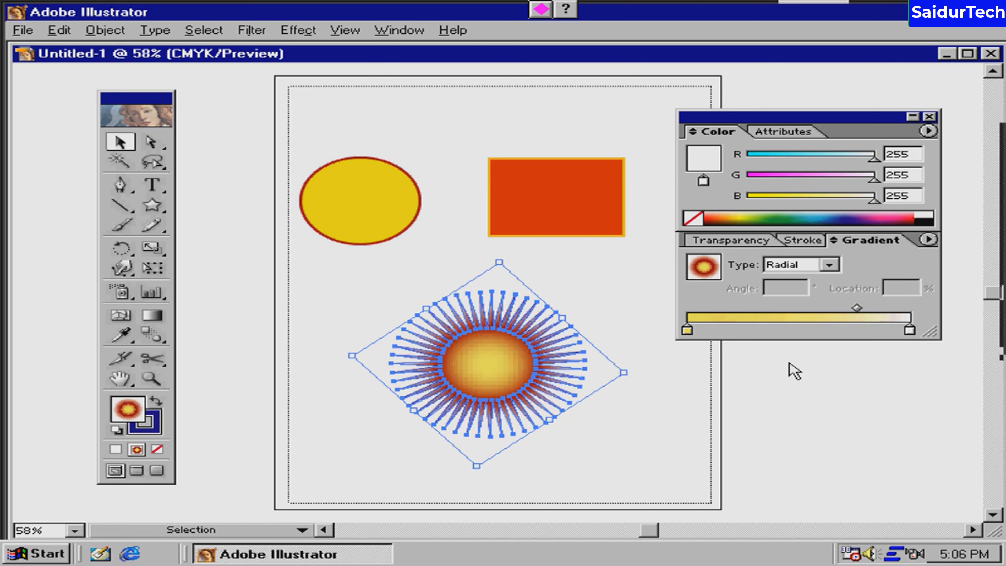
{"action": "left_click", "coordinate": [768, 392]}
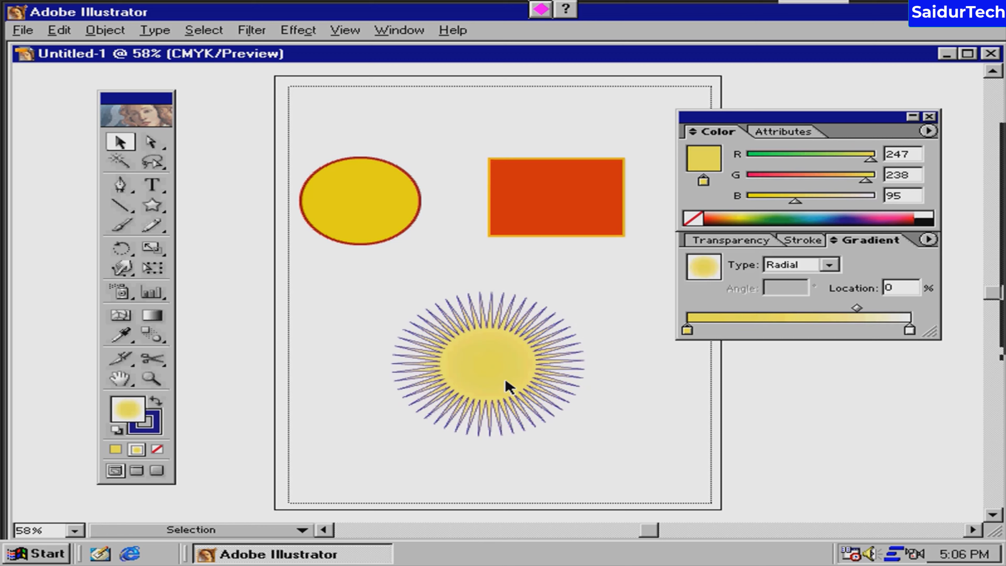
Step: Move the starburst gradient's midpoint to about 51.98% and recolor its end stop pink, about R 243, G 61, B 132
{"action": "left_click", "coordinate": [506, 382]}
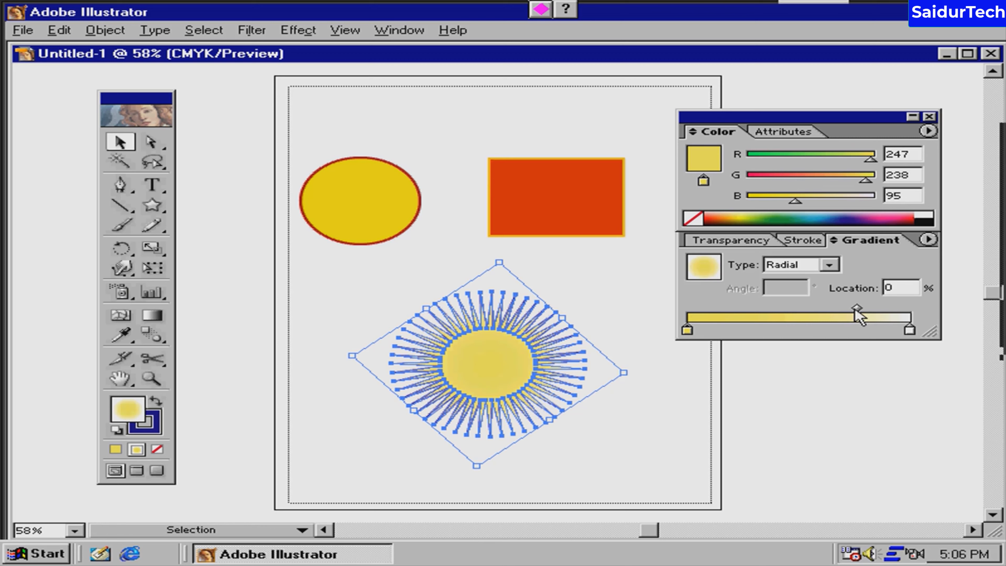
{"action": "left_click_drag", "start_coordinate": [856, 308], "coordinate": [799, 332]}
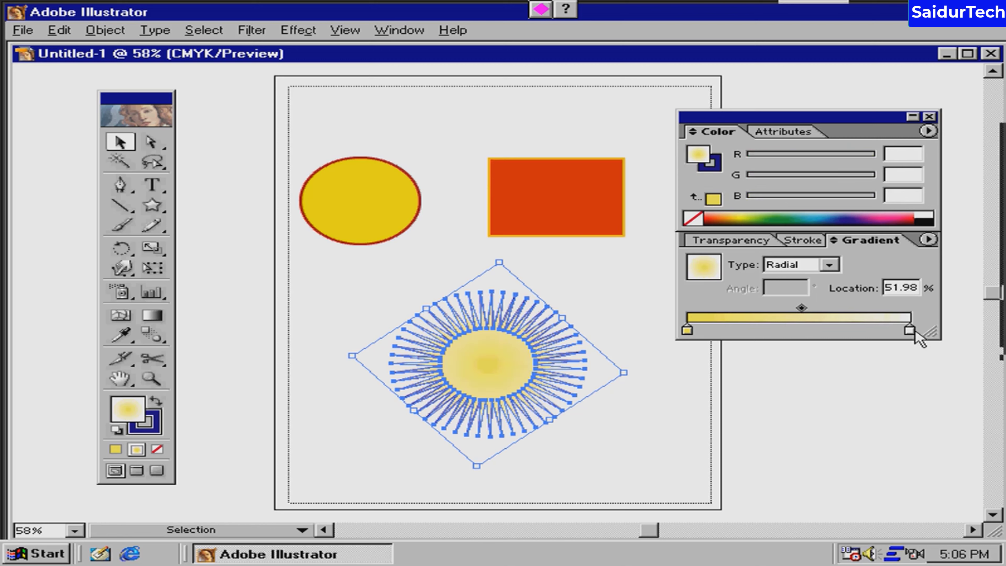
{"action": "left_click", "coordinate": [909, 330]}
{"action": "left_click", "coordinate": [907, 218]}
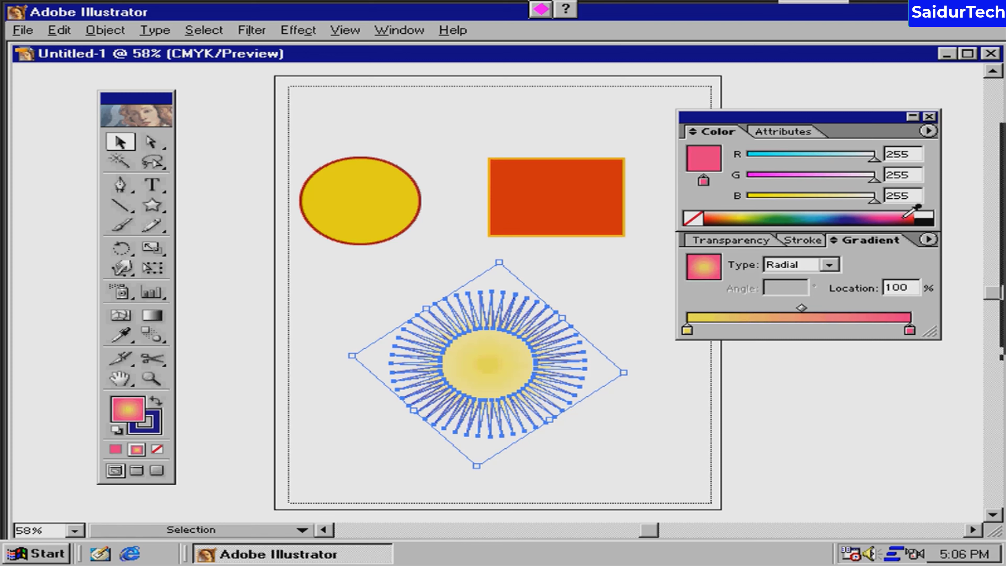
{"action": "left_click", "coordinate": [741, 411]}
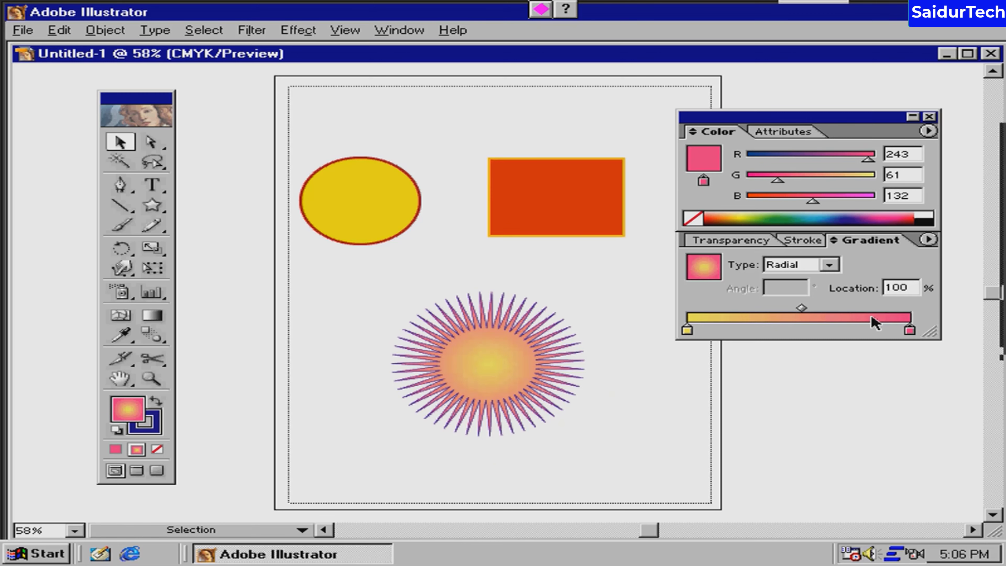
Step: Switch the selected starburst's gradient type to Linear and back to Radial
{"action": "left_click", "coordinate": [473, 375]}
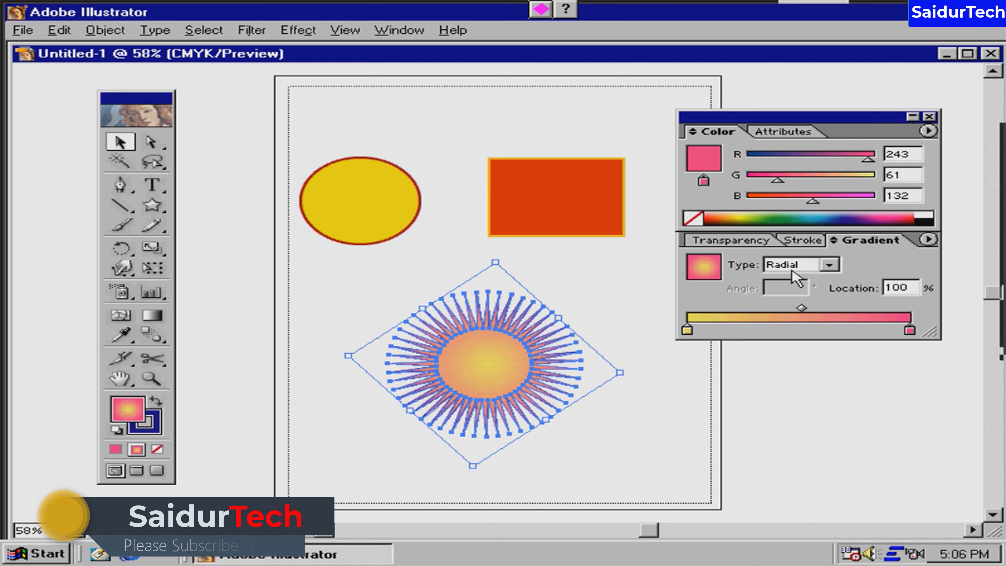
{"action": "left_click", "coordinate": [829, 266]}
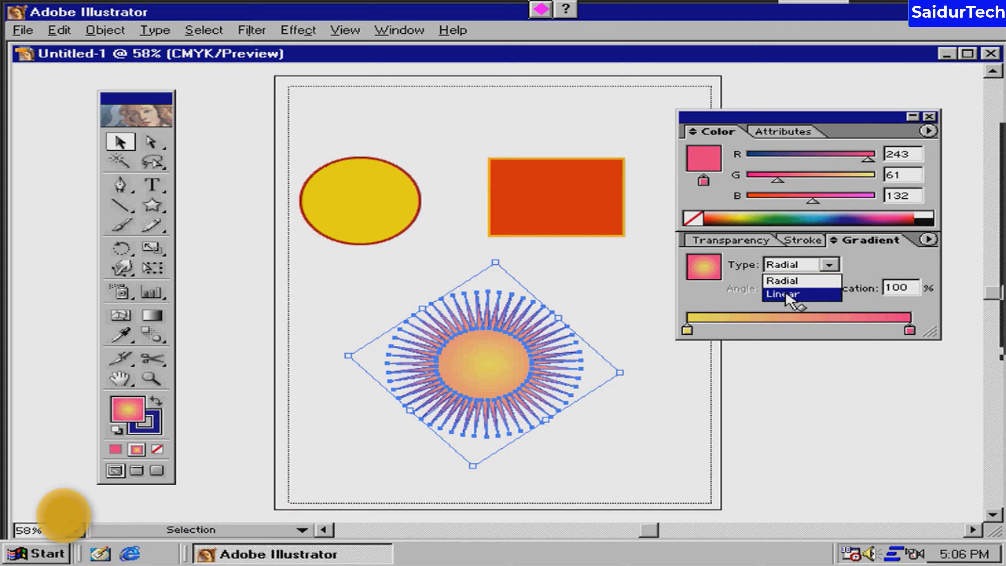
{"action": "left_click", "coordinate": [787, 294]}
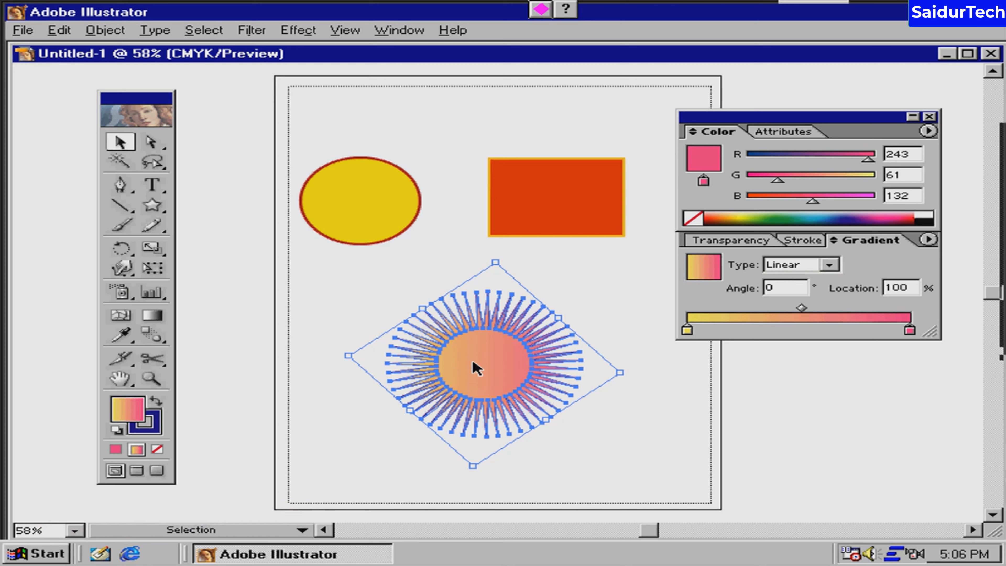
{"action": "left_click", "coordinate": [827, 265]}
{"action": "left_click", "coordinate": [808, 266]}
{"action": "left_click", "coordinate": [809, 280]}
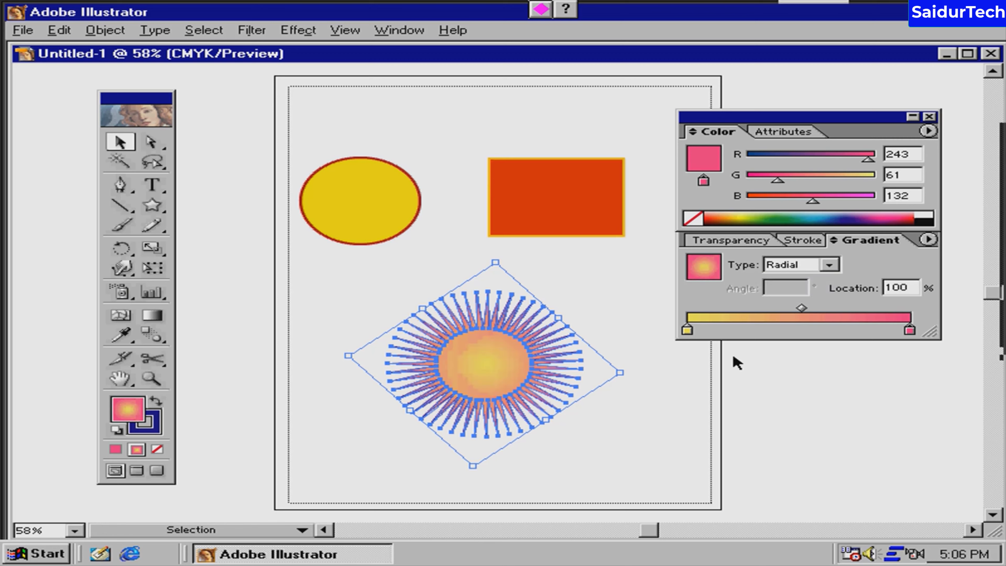